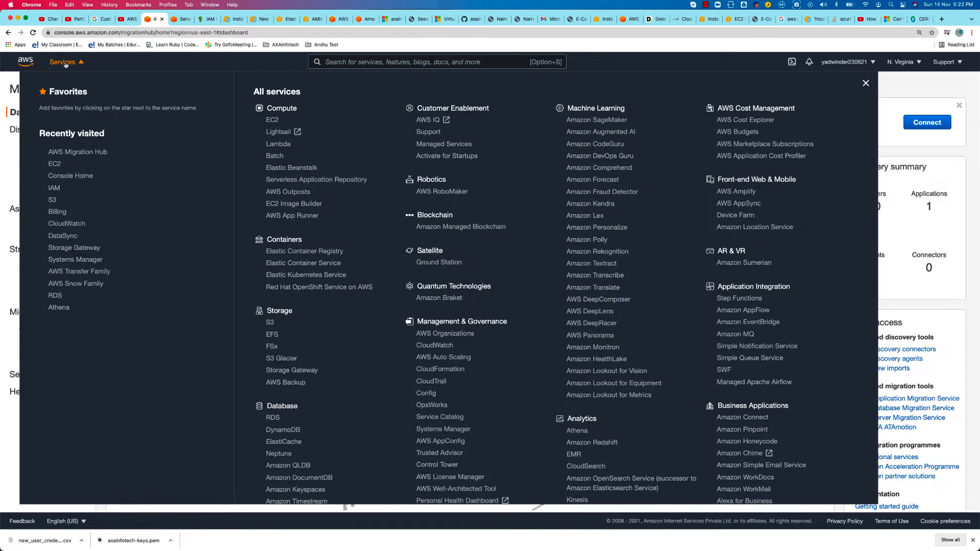
# Open the EC2 service and go to its Elastic Block Store volumes
pyautogui.click(64, 63)
pyautogui.click(55, 164)
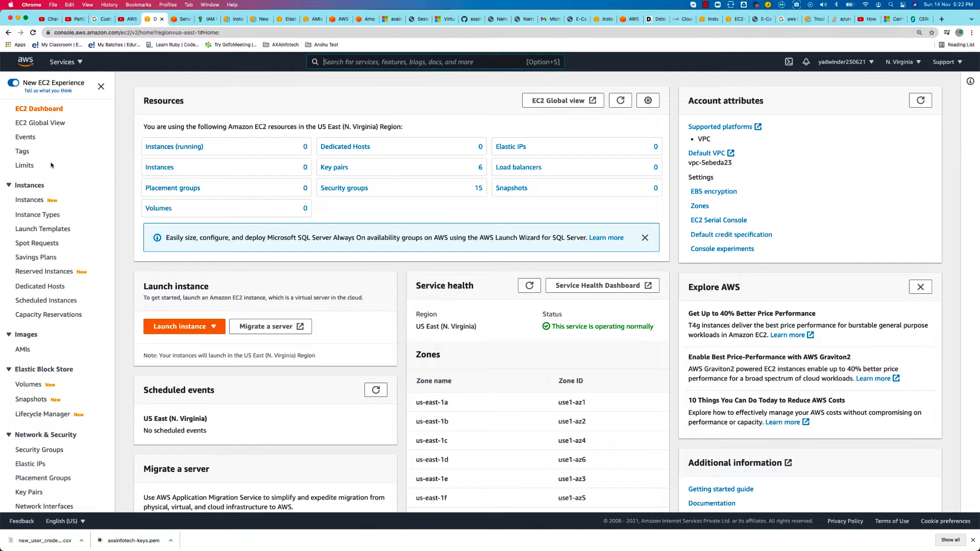
pyautogui.click(42, 391)
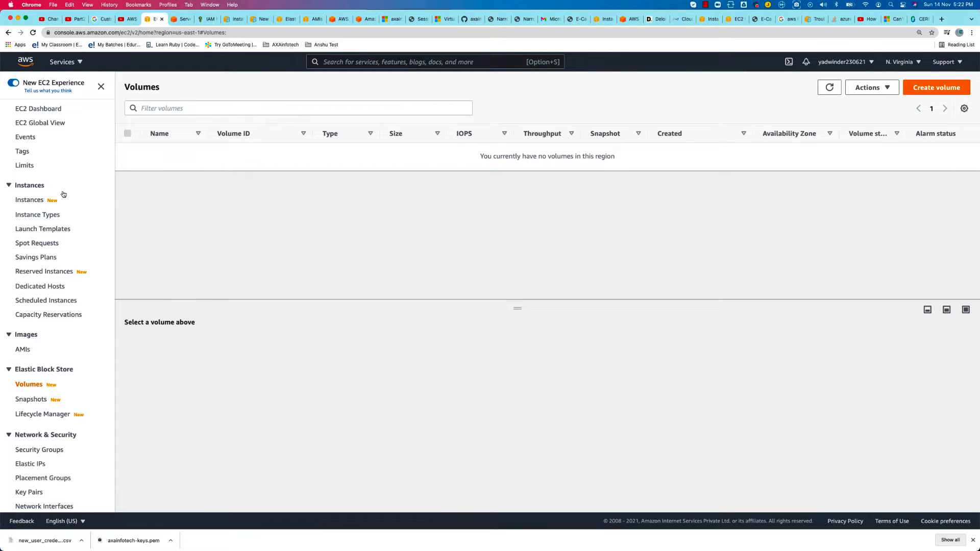
pyautogui.click(872, 87)
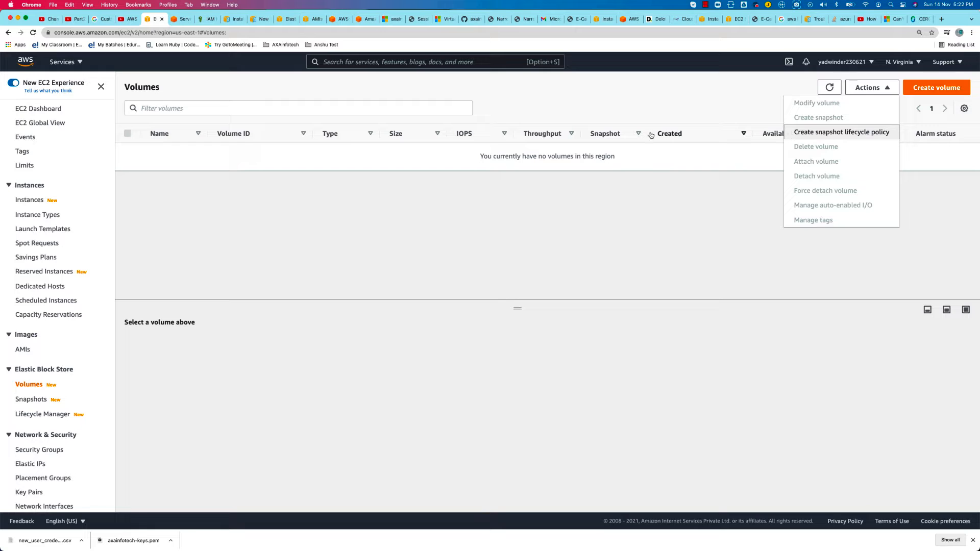
pyautogui.click(936, 88)
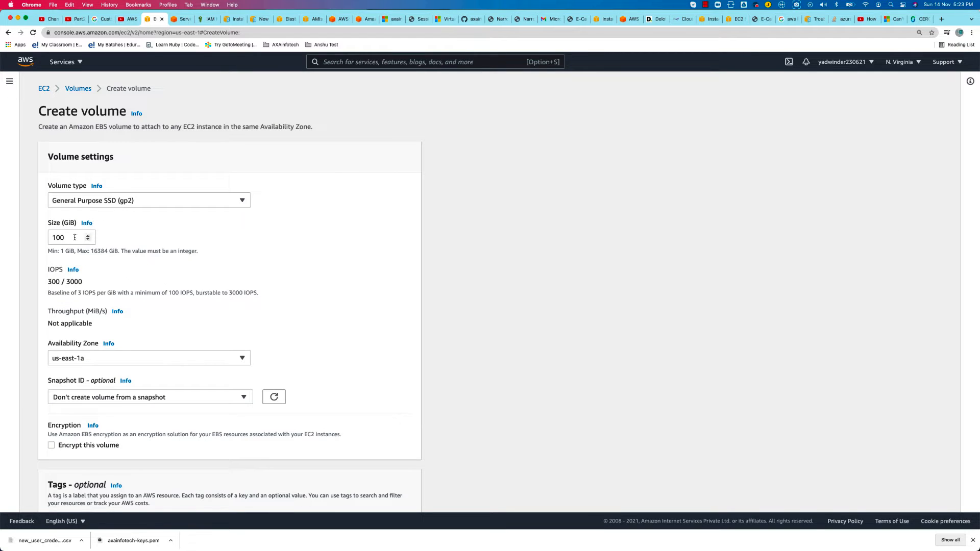
pyautogui.doubleClick(75, 238)
pyautogui.write('2')
pyautogui.scroll(-2, 171, 403)
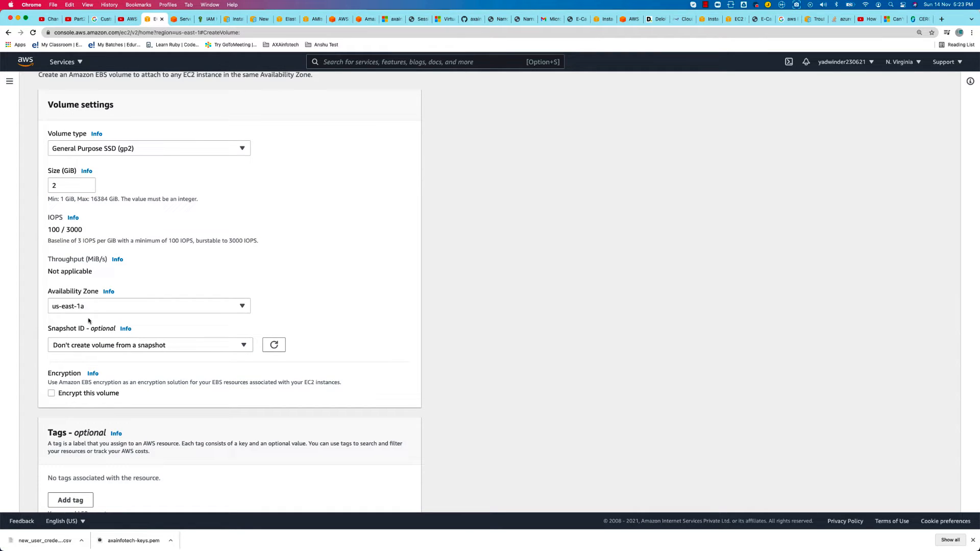
pyautogui.scroll(-2, 90, 441)
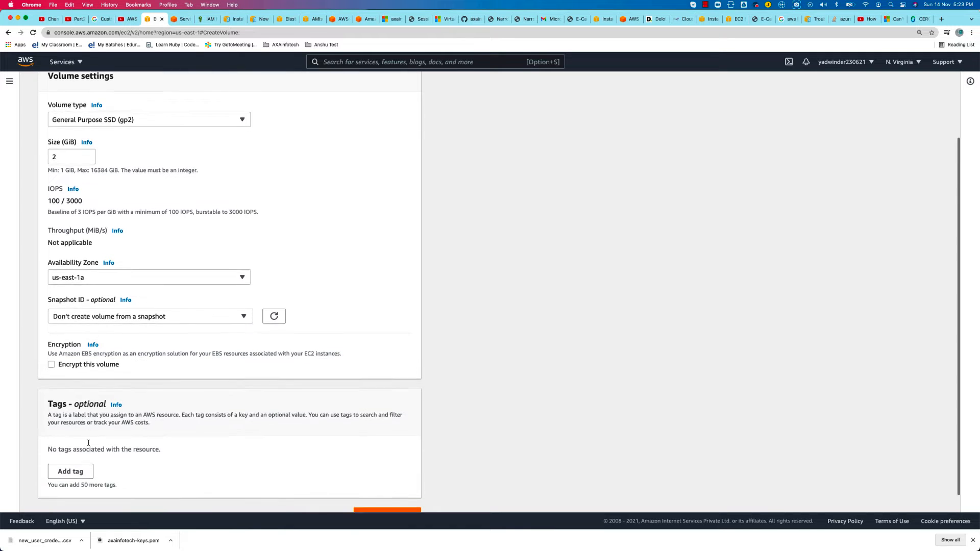
pyautogui.click(329, 501)
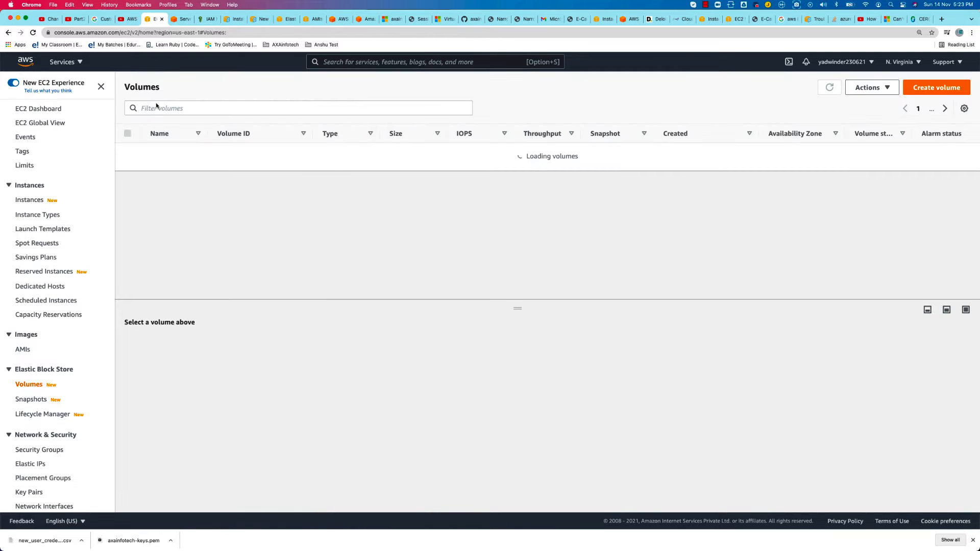
# Set up a new EC2 instance from the Amazon Linux 2 AMI as t2.micro, keeping the default instance details, storage and tags
pyautogui.click(38, 199)
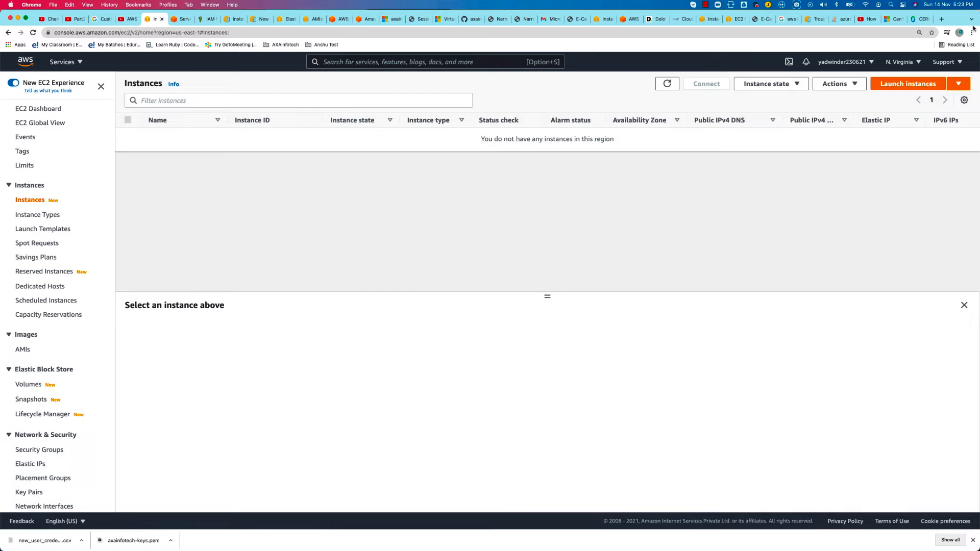
pyautogui.click(902, 84)
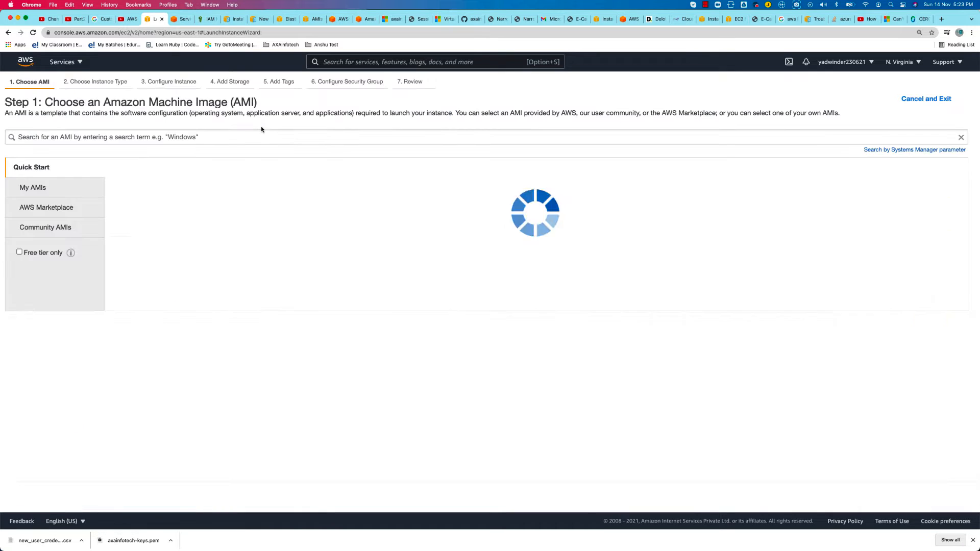
pyautogui.click(935, 190)
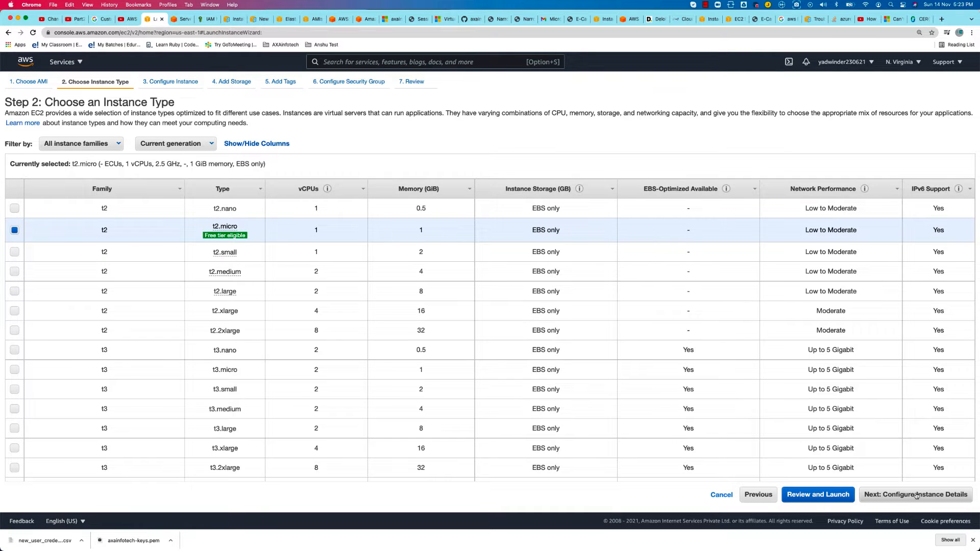
pyautogui.click(921, 495)
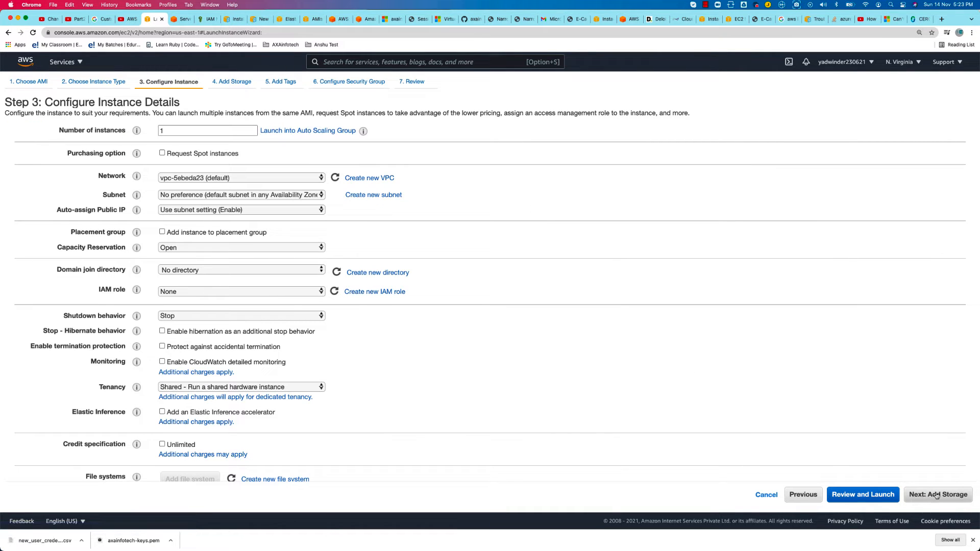
pyautogui.click(936, 495)
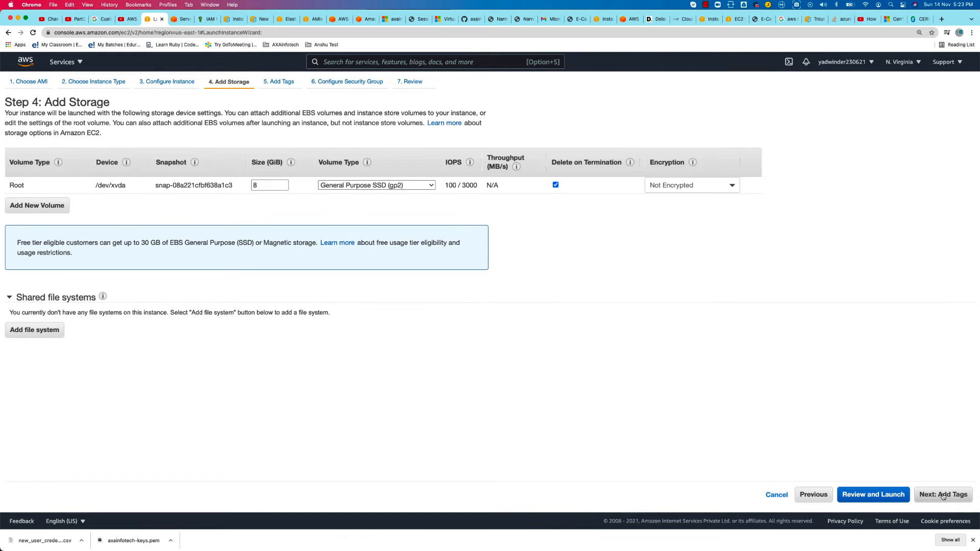
pyautogui.click(947, 494)
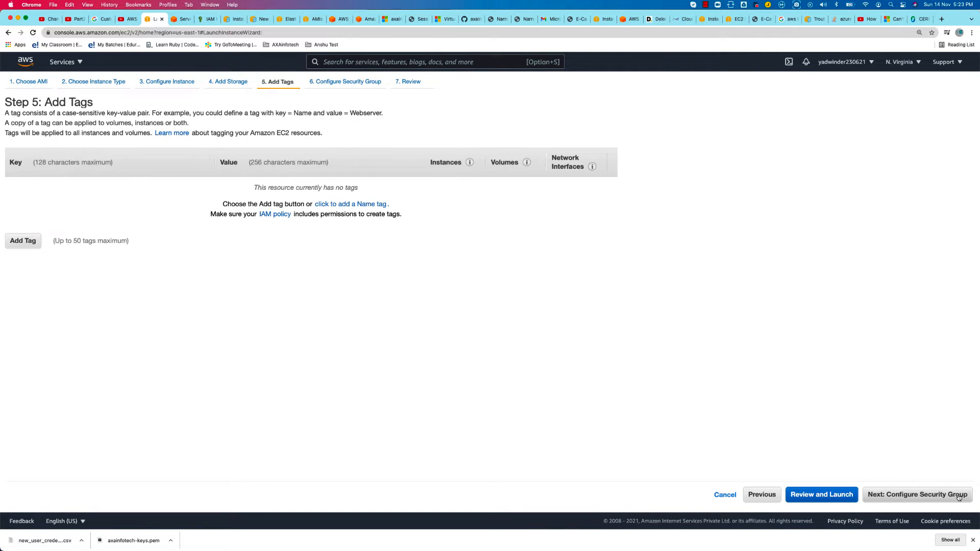
pyautogui.click(942, 495)
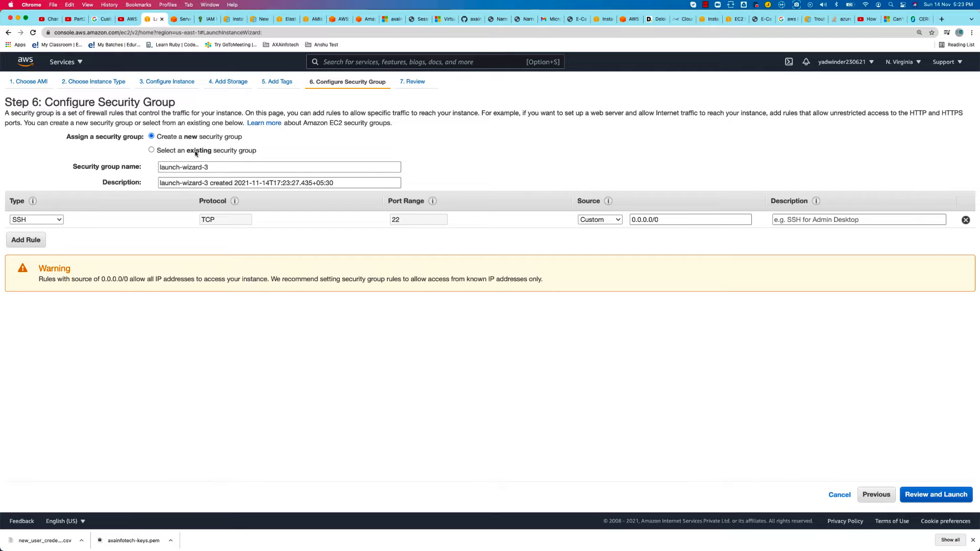
# Assign the existing AXA-SG security group and launch the instance with the existing AWS-Migration-keys key pair
pyautogui.click(197, 150)
pyautogui.click(250, 201)
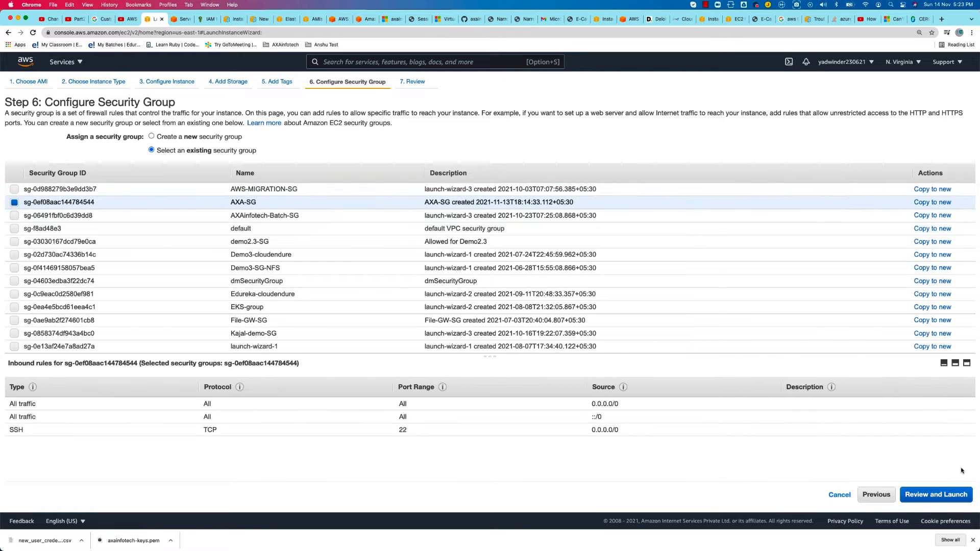
pyautogui.click(953, 496)
pyautogui.click(956, 496)
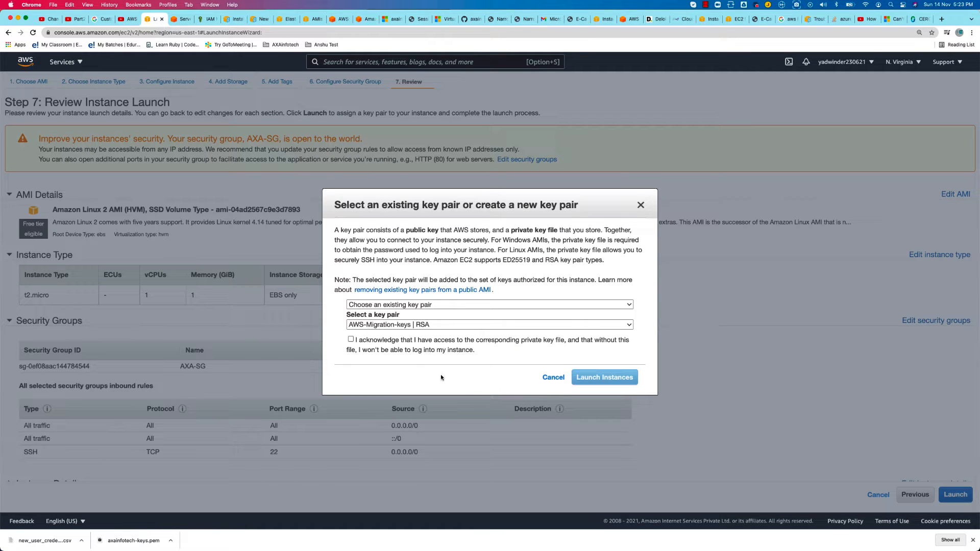
pyautogui.click(368, 341)
pyautogui.click(613, 375)
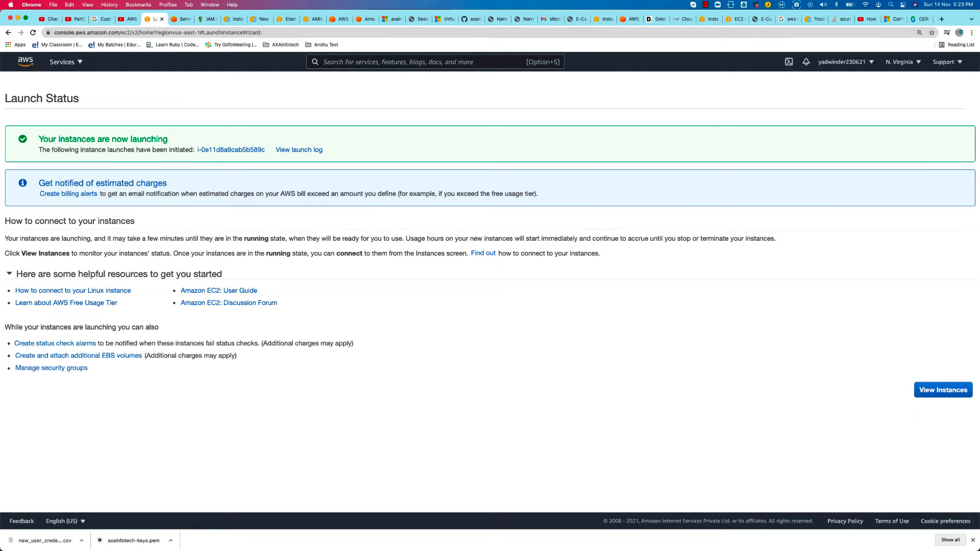
# View the launched instance in the instances list and name it web
pyautogui.click(936, 389)
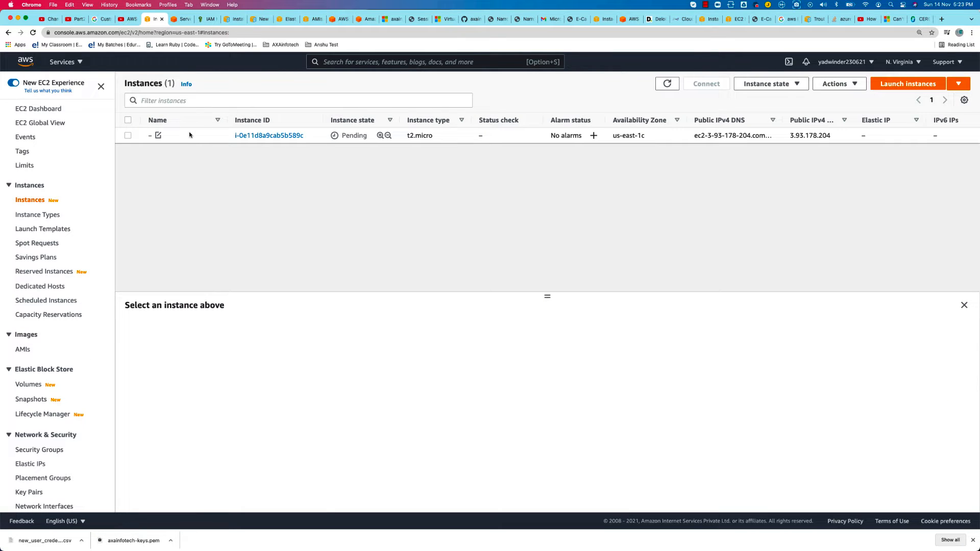
pyautogui.click(158, 136)
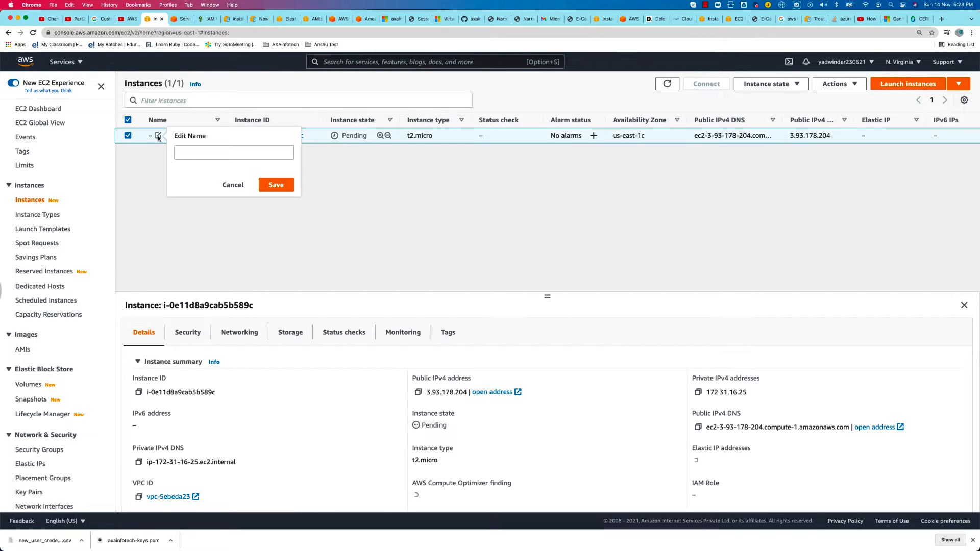
pyautogui.click(204, 153)
pyautogui.write('web')
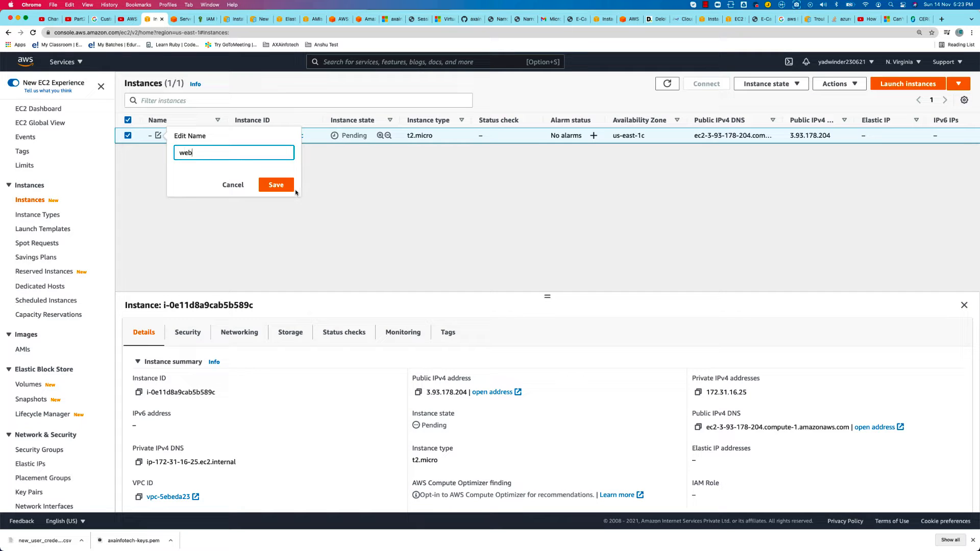
pyautogui.click(276, 185)
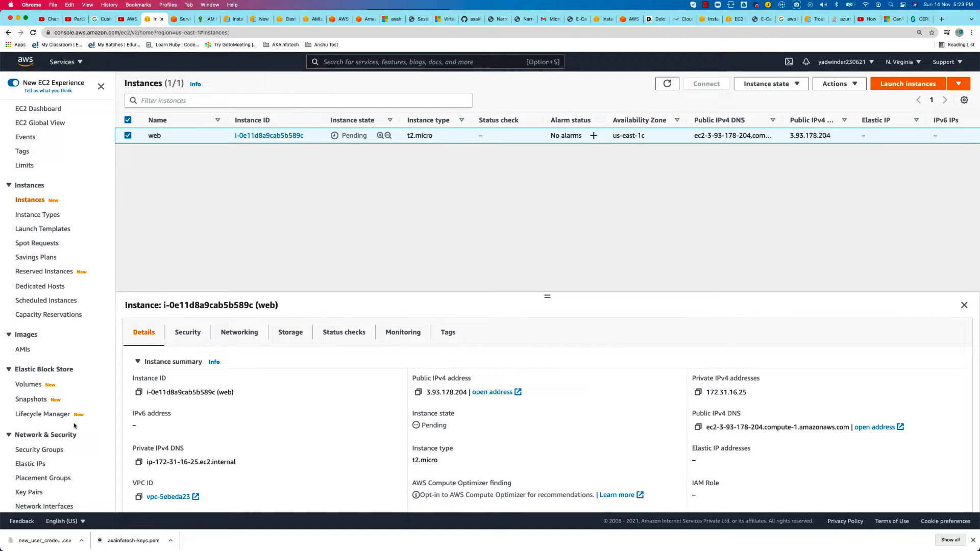
# Refresh the volumes and instances lists to check for the new root volume and the state of the web instance
pyautogui.click(29, 384)
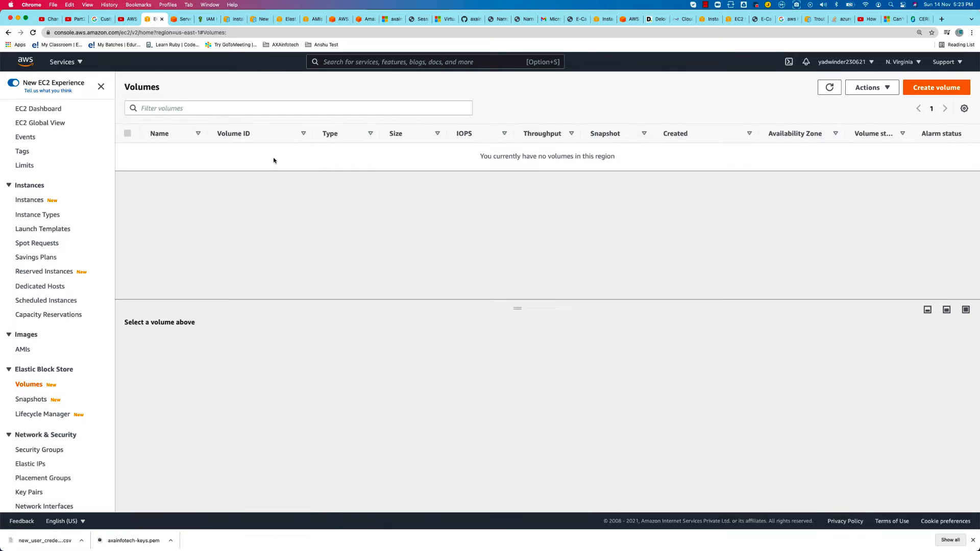
pyautogui.click(826, 90)
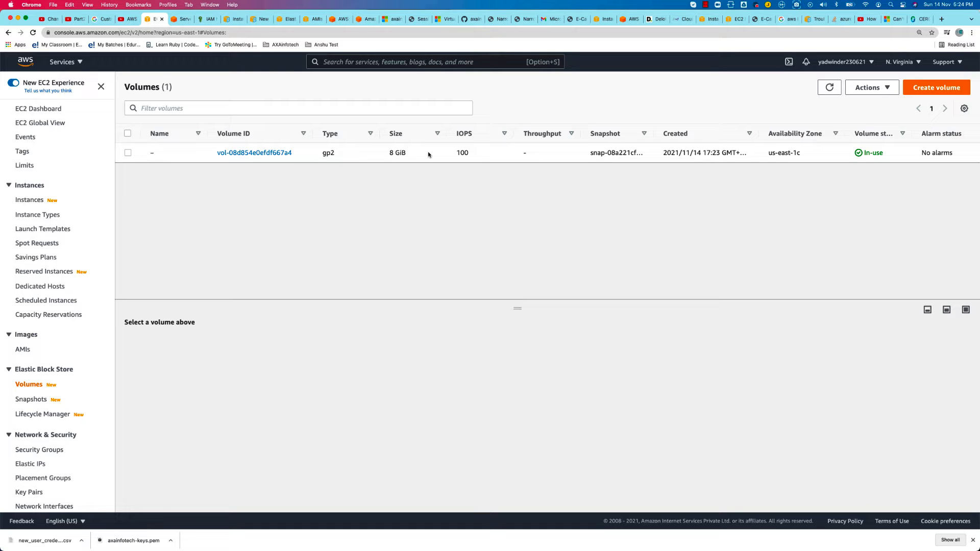
pyautogui.click(29, 200)
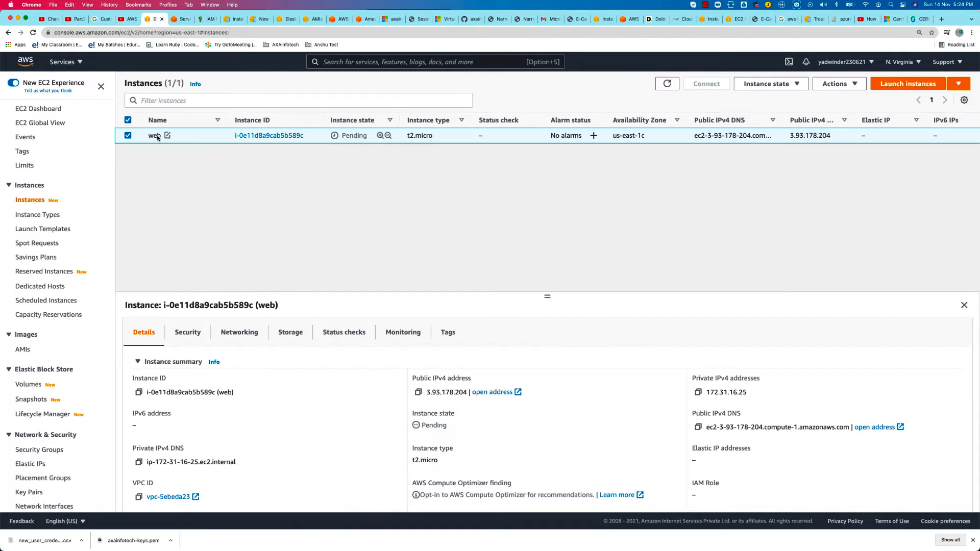
pyautogui.click(667, 84)
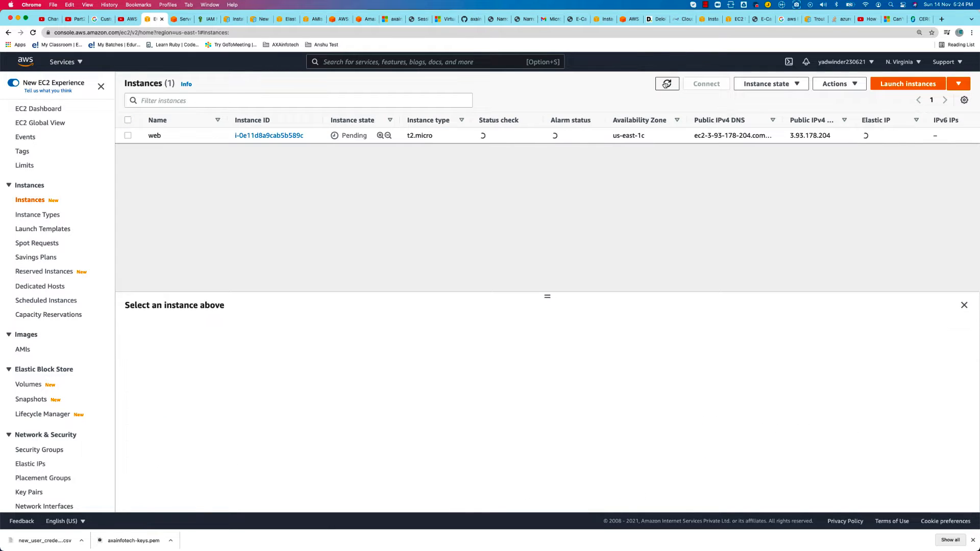
pyautogui.click(666, 83)
pyautogui.click(658, 86)
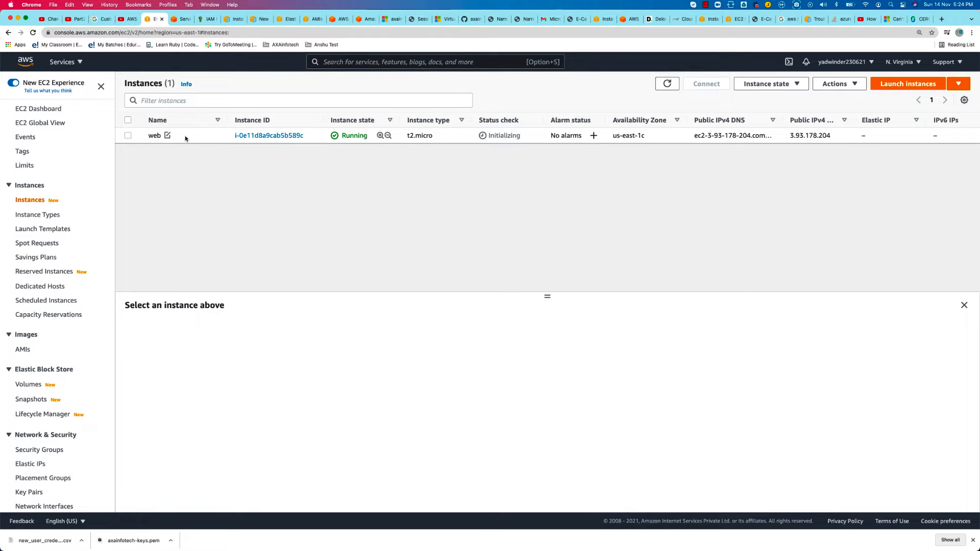
pyautogui.click(126, 136)
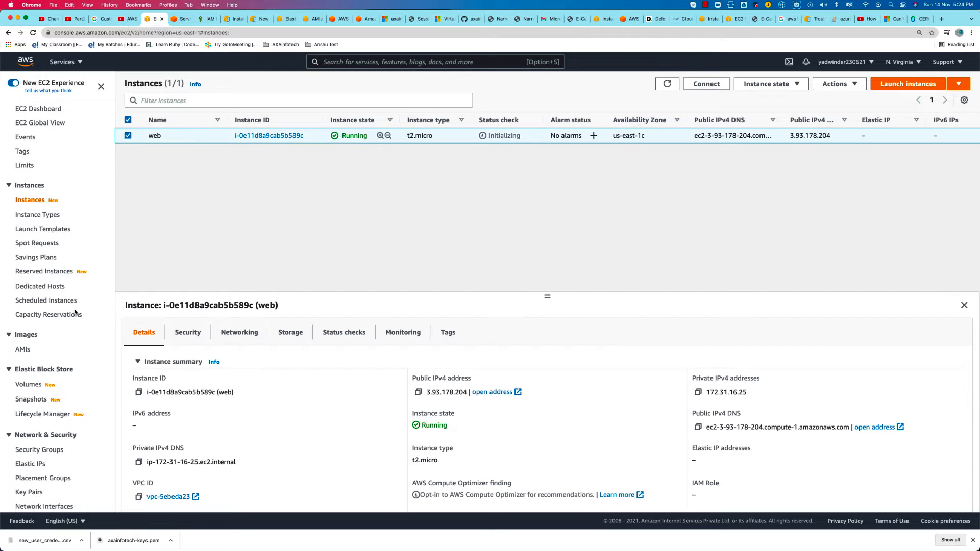
# Start creating a snapshot of the web instance's 8 GiB volume with the description Monday-Backup
pyautogui.click(29, 384)
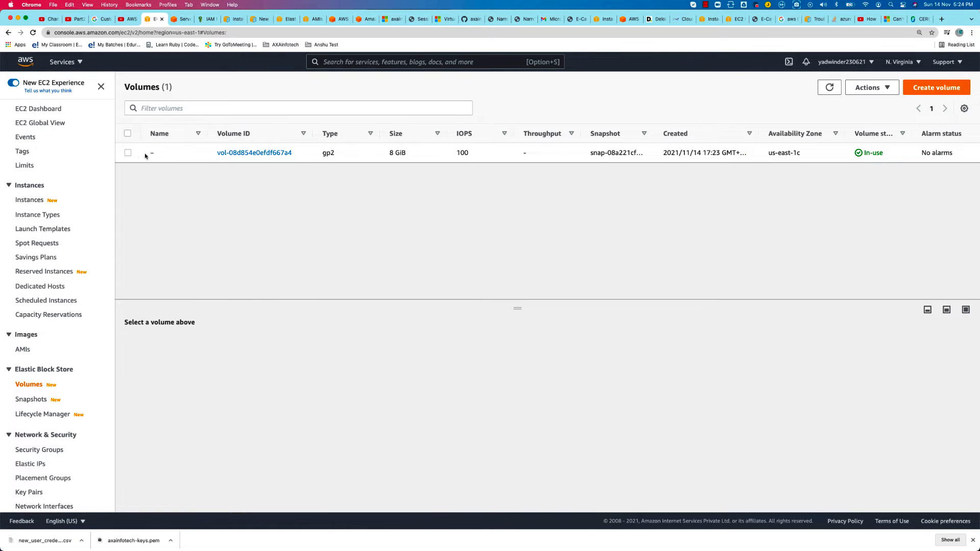
pyautogui.click(128, 153)
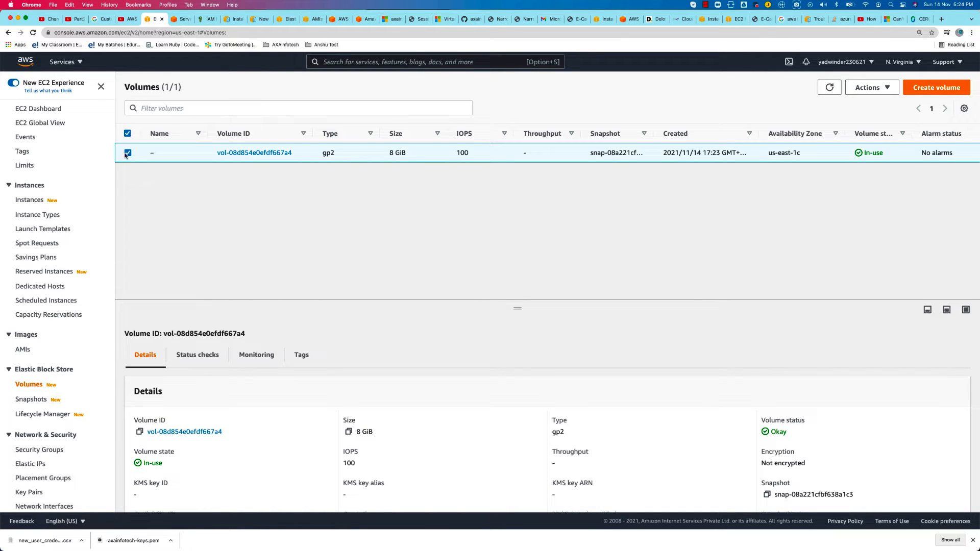
pyautogui.click(889, 86)
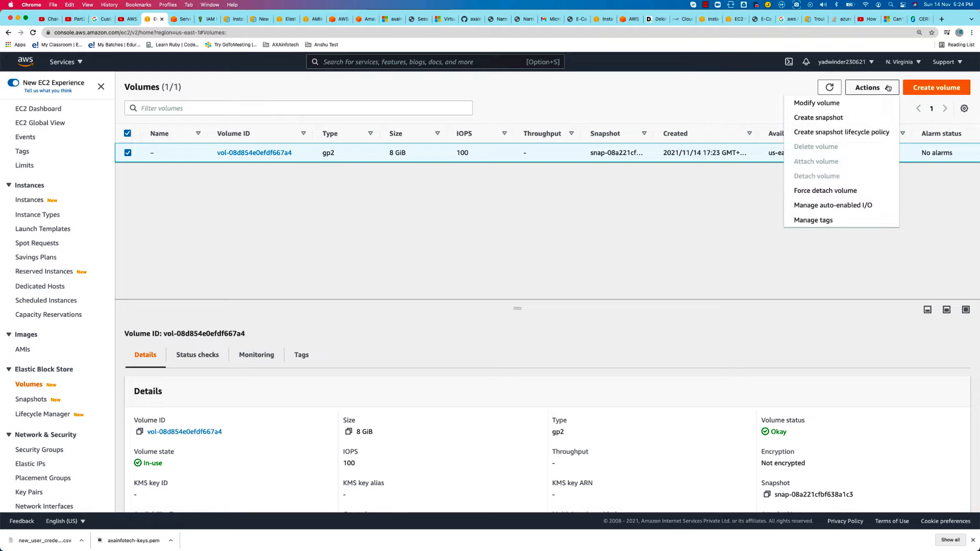
pyautogui.click(803, 118)
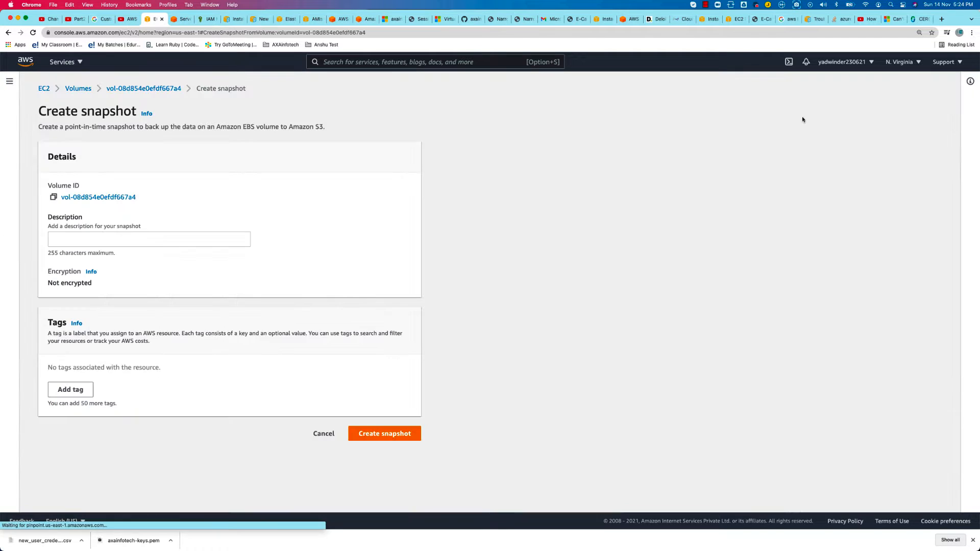
pyautogui.click(128, 240)
pyautogui.write('Monday')
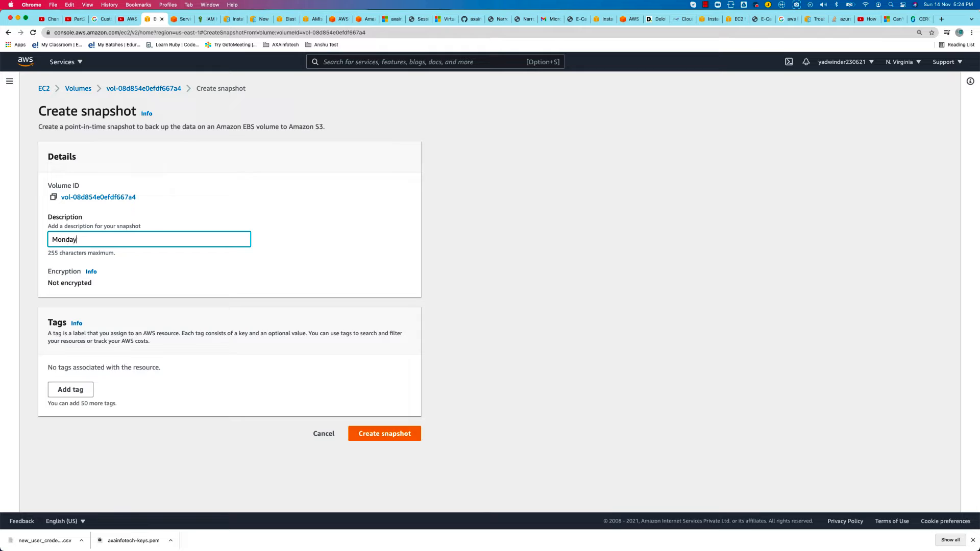
pyautogui.write('-Backupo')
pyautogui.press('BackSpace')
# Add a Name tag with the value Monday-Backup and create the snapshot
pyautogui.click(72, 391)
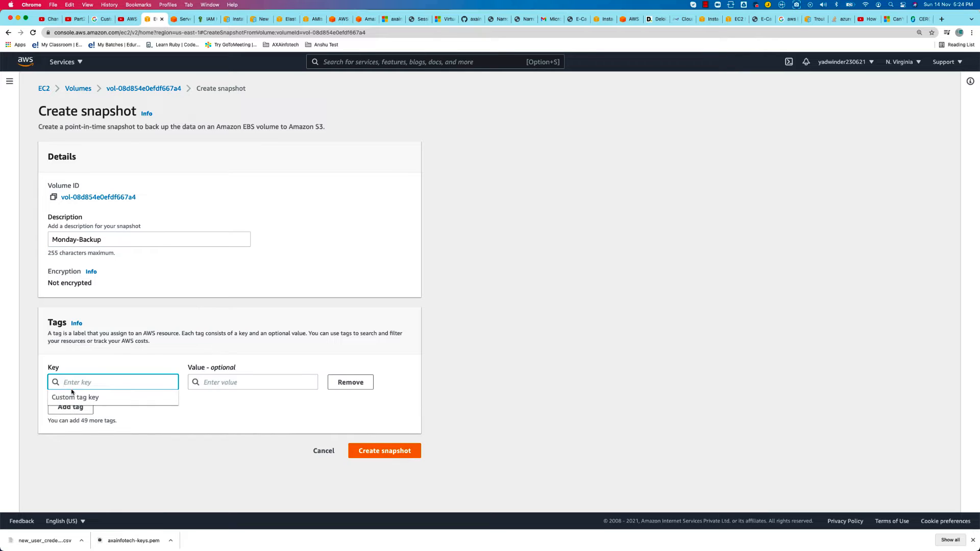
pyautogui.write('Name')
pyautogui.press('Tab')
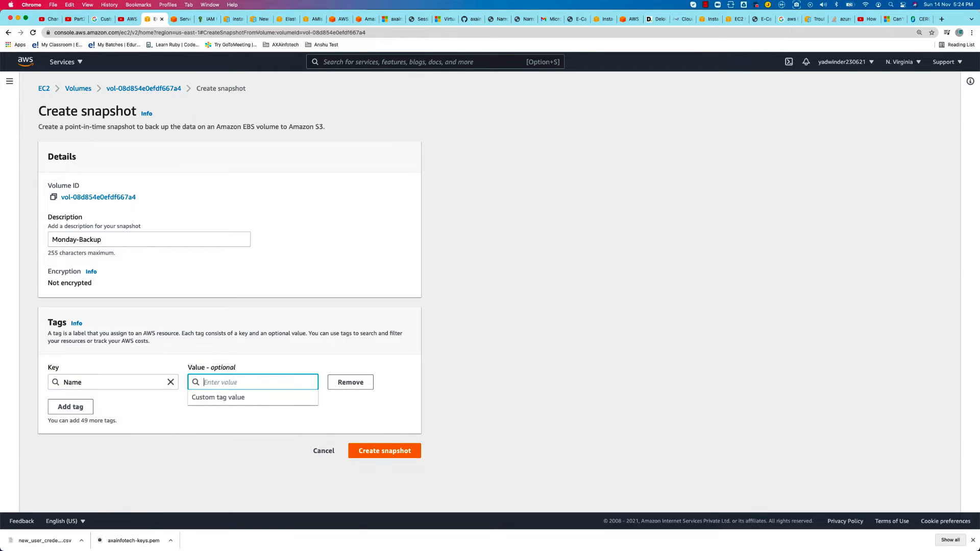
pyautogui.write('Monday-')
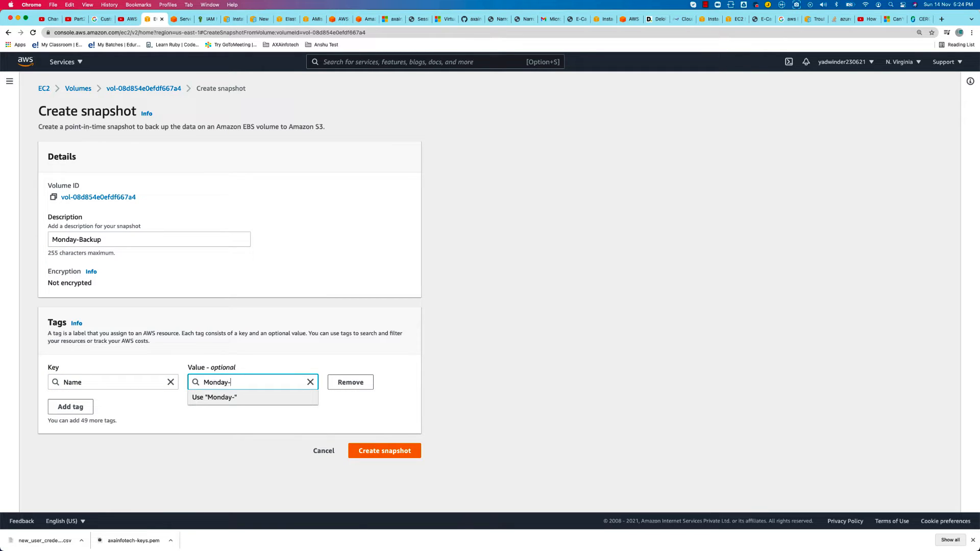
pyautogui.write('Backup')
pyautogui.click(396, 452)
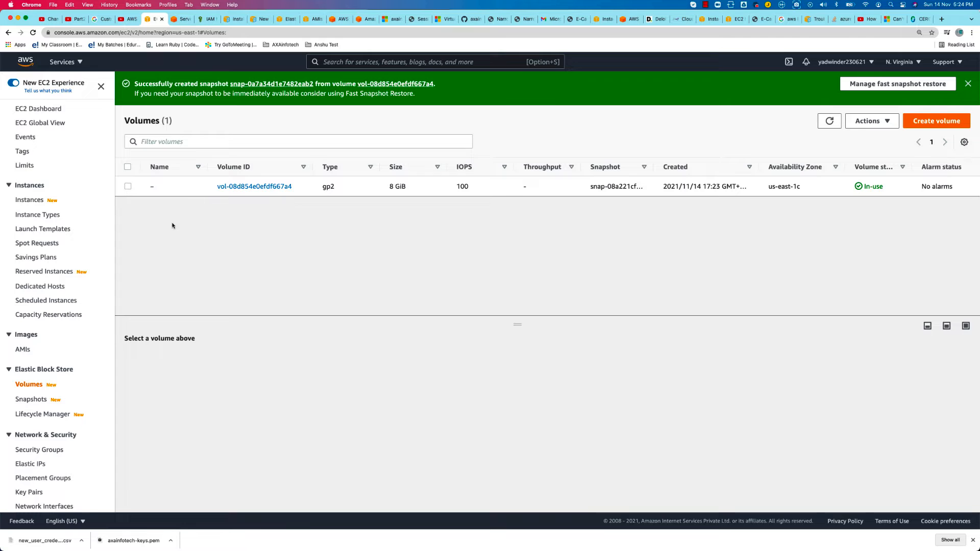
# Open the snapshots list and examine the status, progress and details of the Monday-Backup snapshot
pyautogui.click(37, 400)
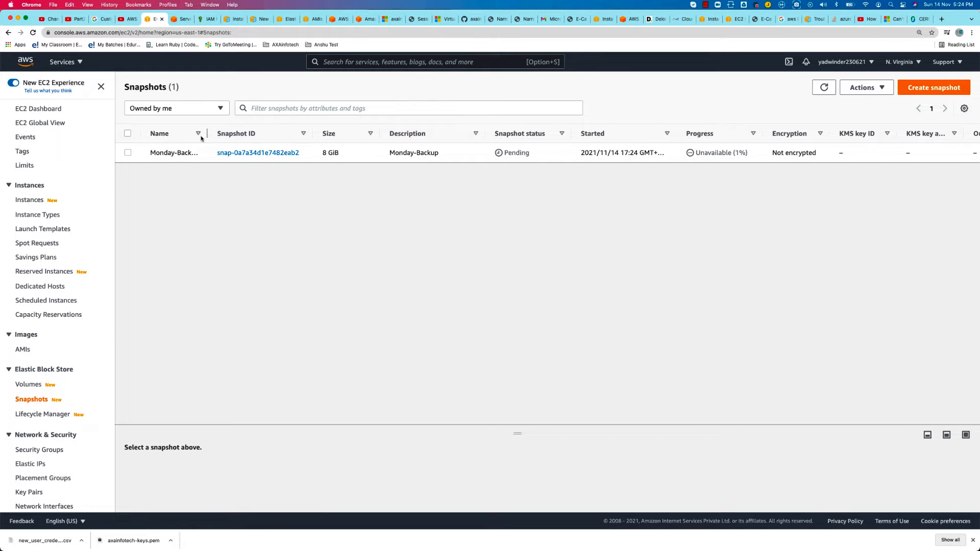
pyautogui.doubleClick(516, 152)
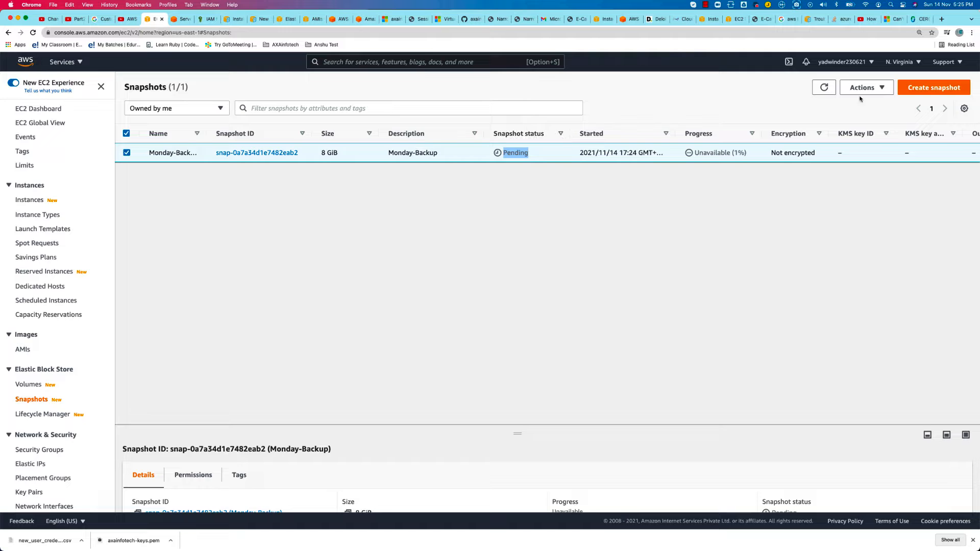
pyautogui.click(824, 87)
pyautogui.moveTo(747, 155); pyautogui.dragTo(709, 153)
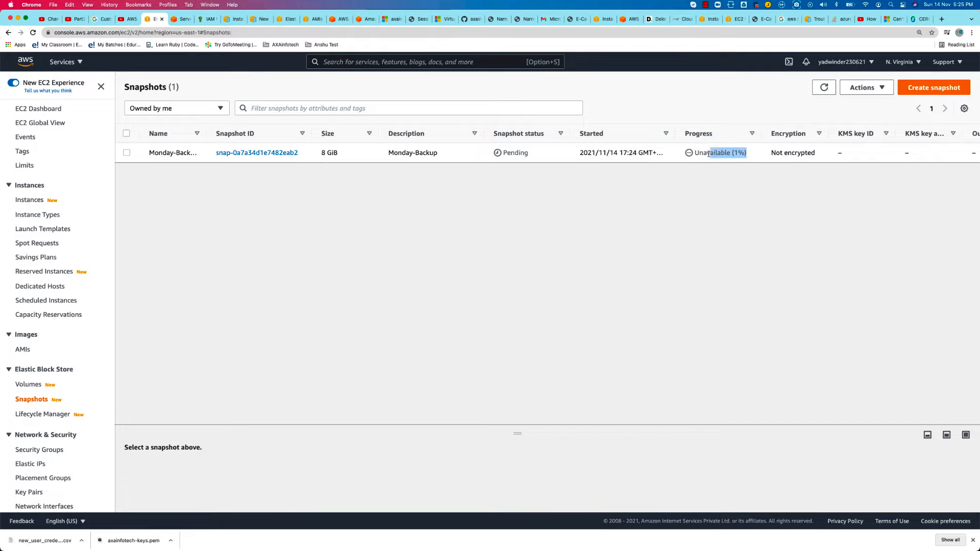
pyautogui.click(683, 156)
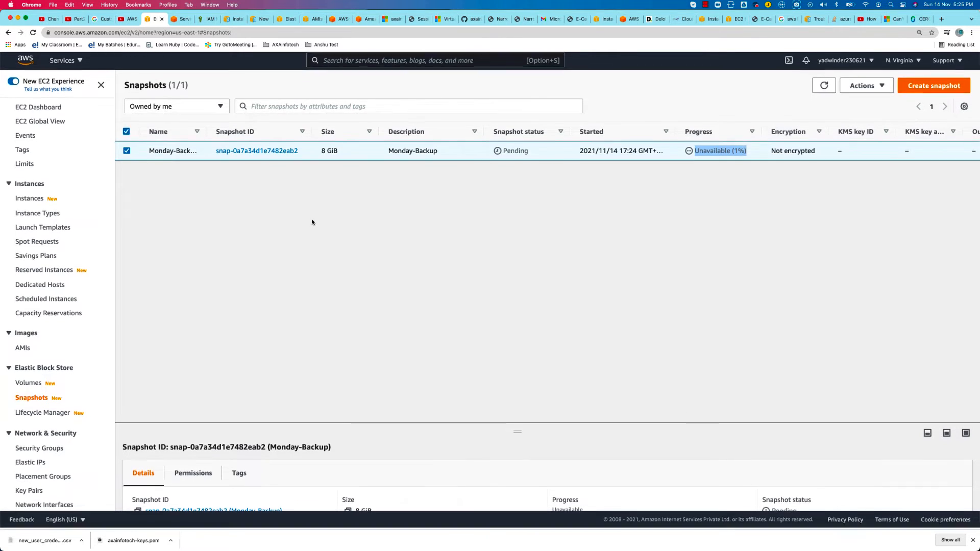
pyautogui.moveTo(520, 432); pyautogui.dragTo(505, 276)
pyautogui.doubleClick(505, 276)
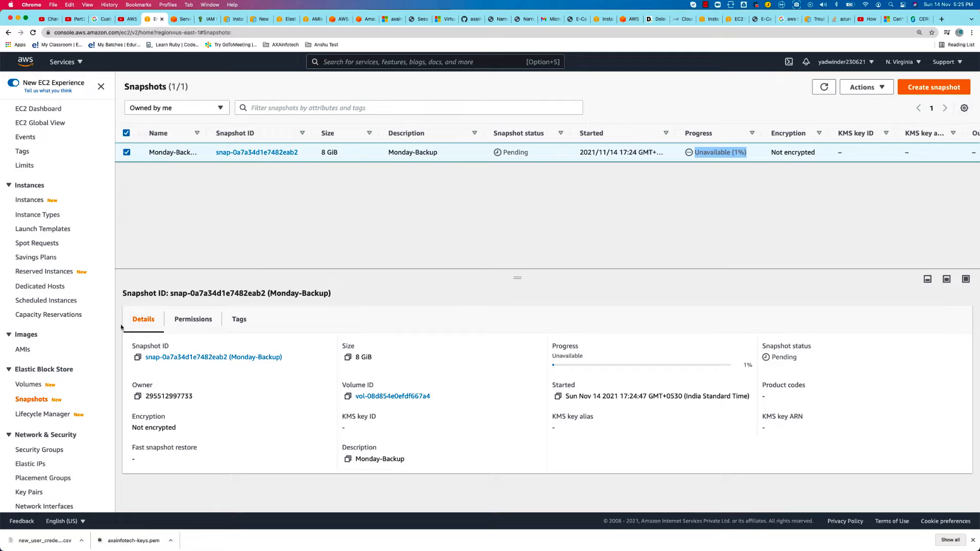
# Start creating a new EBS volume and set its size to 2 GiB
pyautogui.click(30, 385)
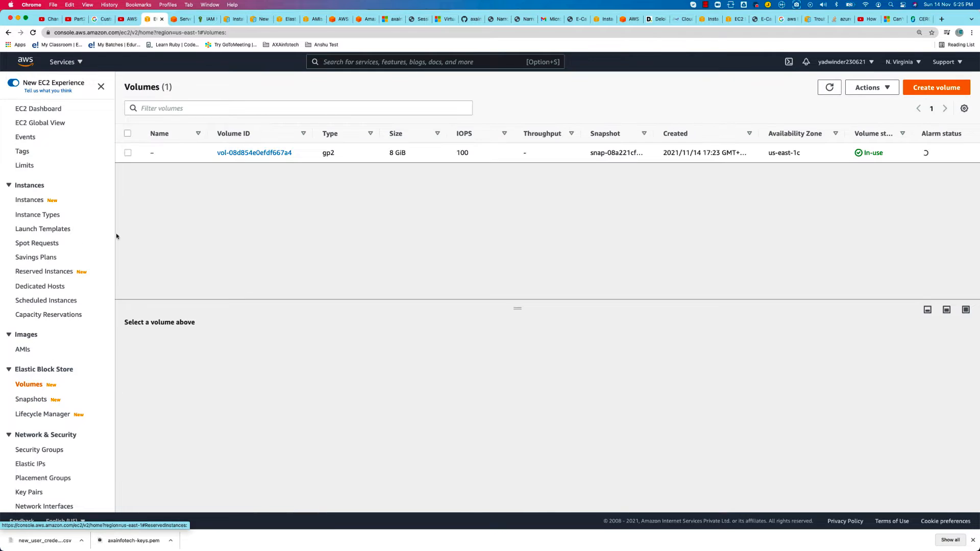
pyautogui.click(923, 93)
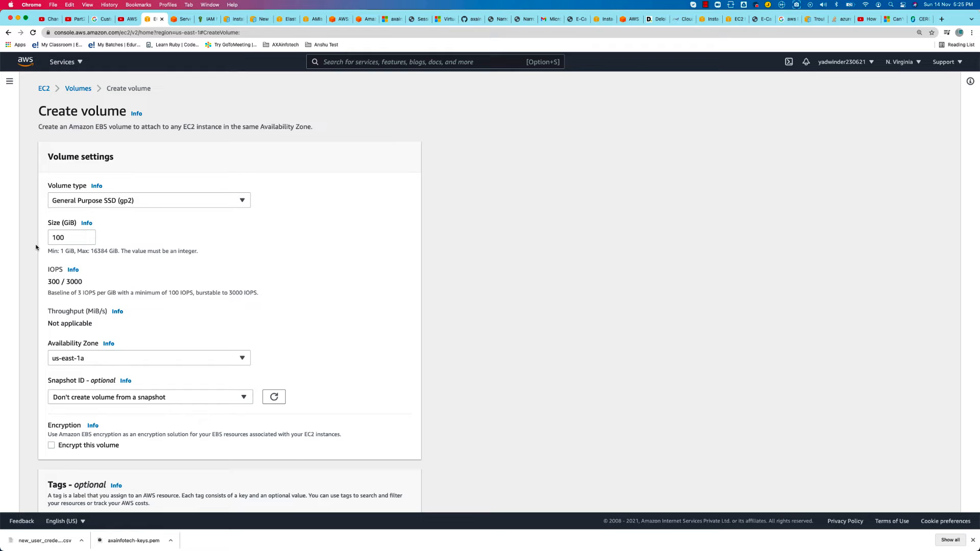
pyautogui.moveTo(67, 238); pyautogui.dragTo(36, 237)
pyautogui.write('2')
pyautogui.click(284, 298)
# Open the EC2 instances list in another browser tab and check the running instance's Availability Zone
pyautogui.click(182, 19)
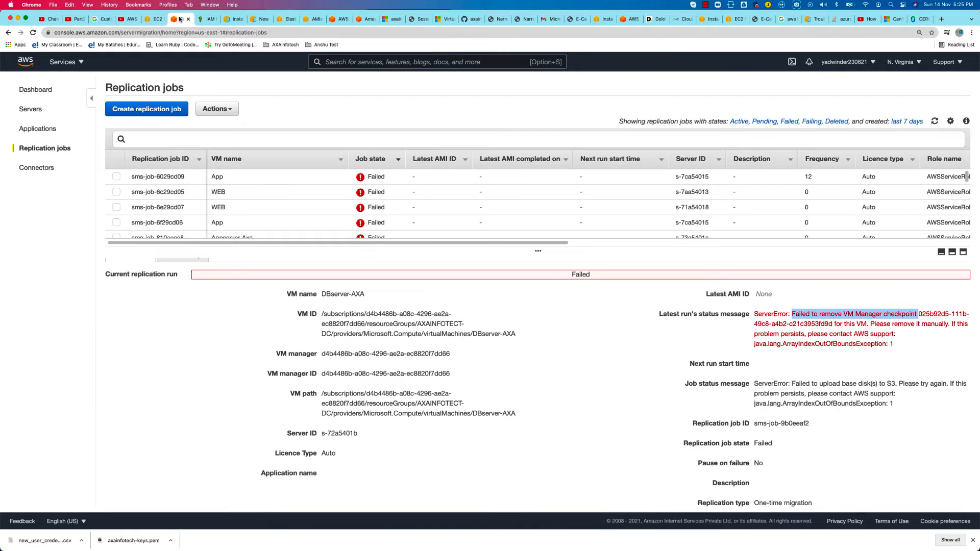
pyautogui.click(56, 62)
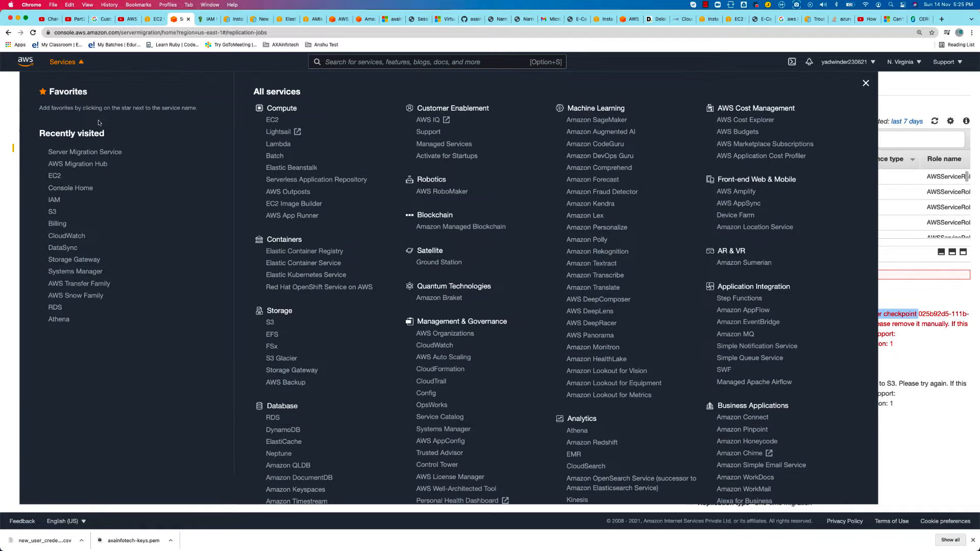
pyautogui.click(272, 120)
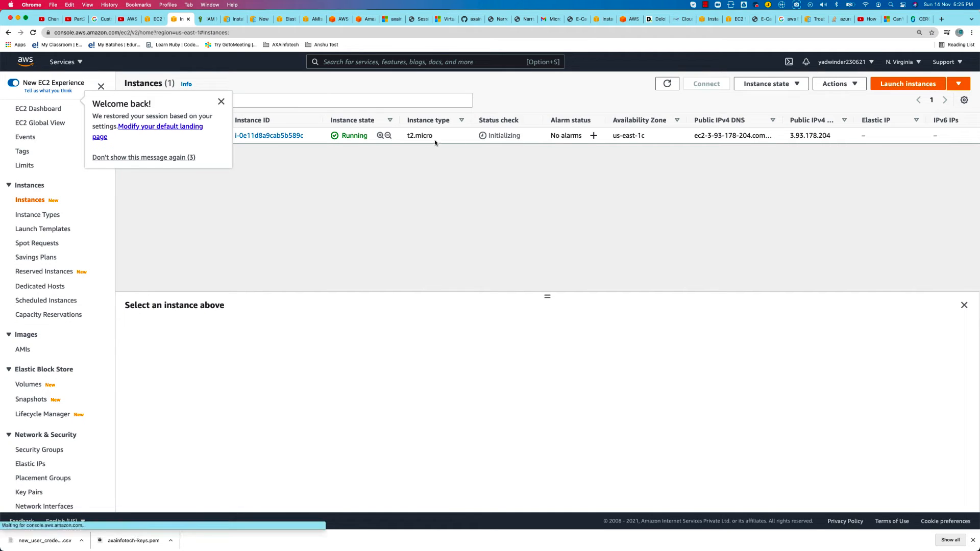
pyautogui.moveTo(615, 135); pyautogui.dragTo(631, 138)
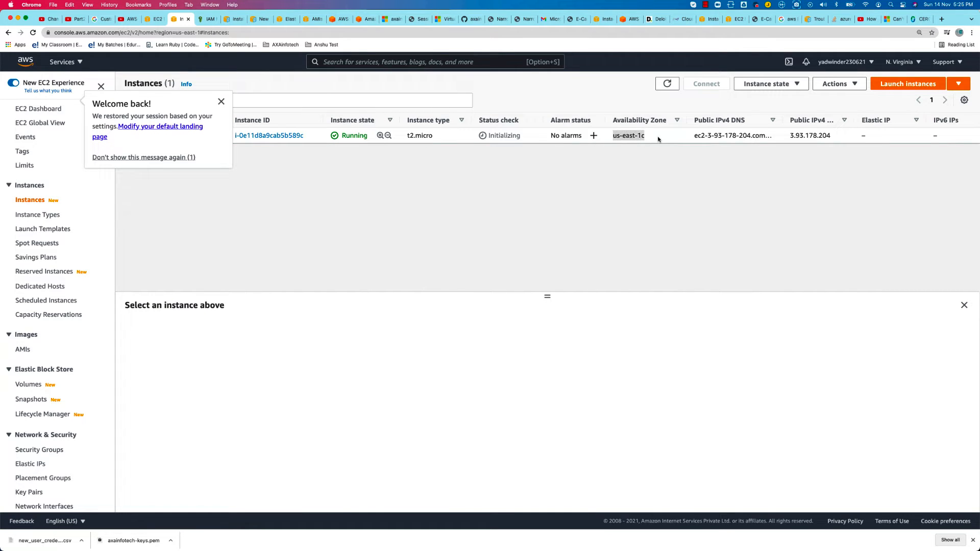
# Return to the volume creation form and set the Availability Zone to us-east-1c
pyautogui.click(152, 19)
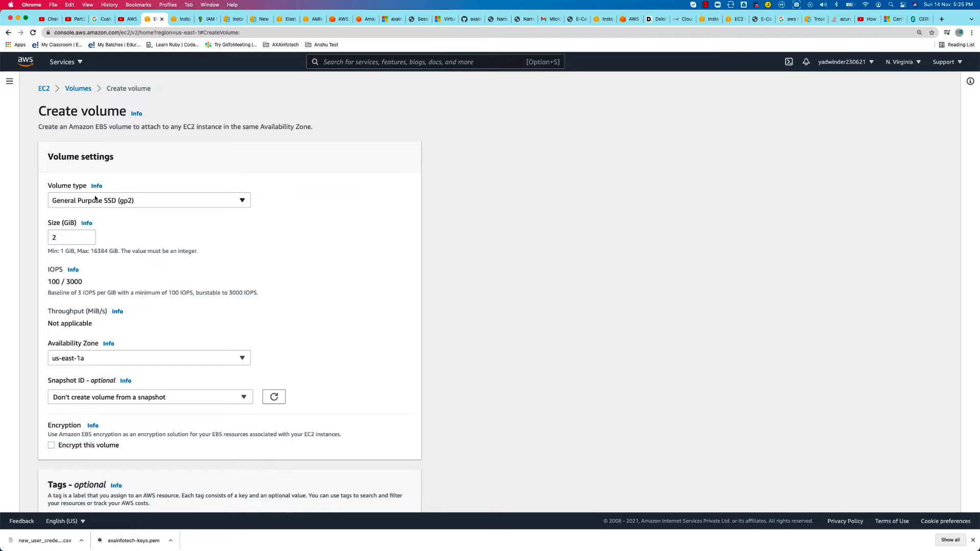
pyautogui.click(95, 358)
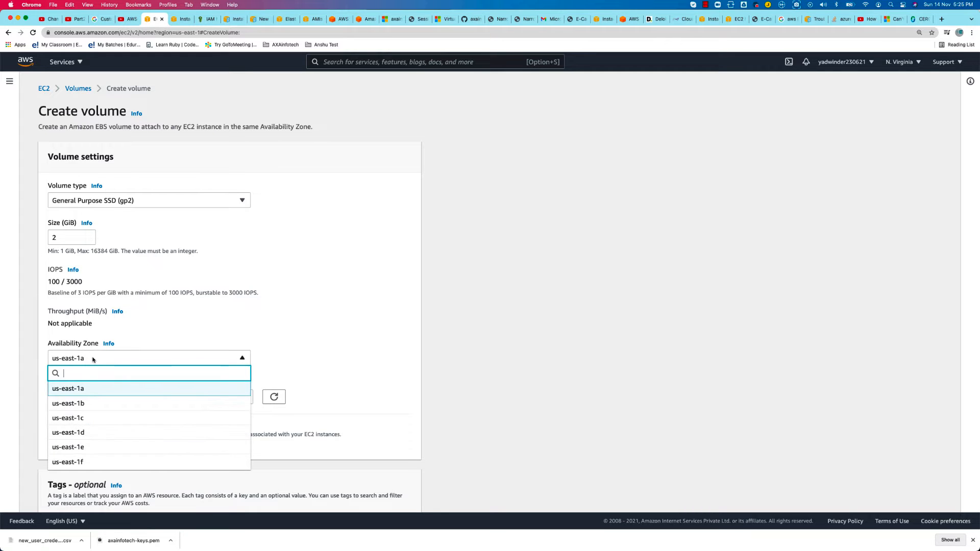
pyautogui.click(88, 429)
# Add a Name tag with the value Webserver-2GB and create the volume
pyautogui.scroll(-3, 145, 407)
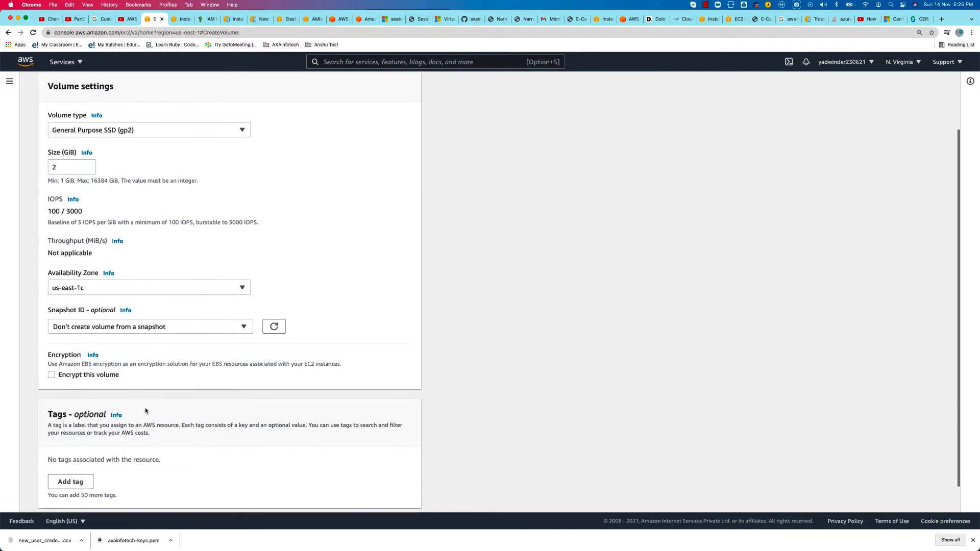
pyautogui.click(65, 446)
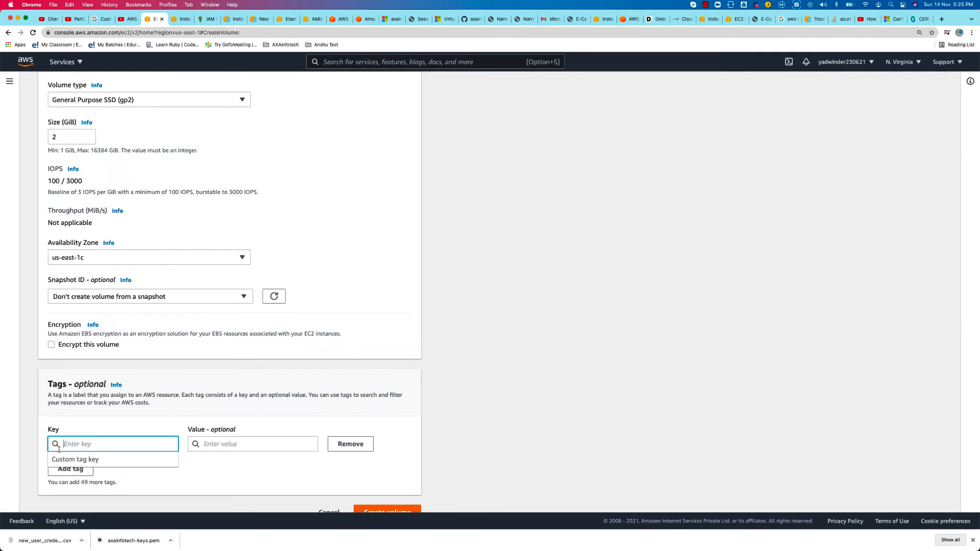
pyautogui.write('Namr')
pyautogui.hotkey('shift', 'Tab')
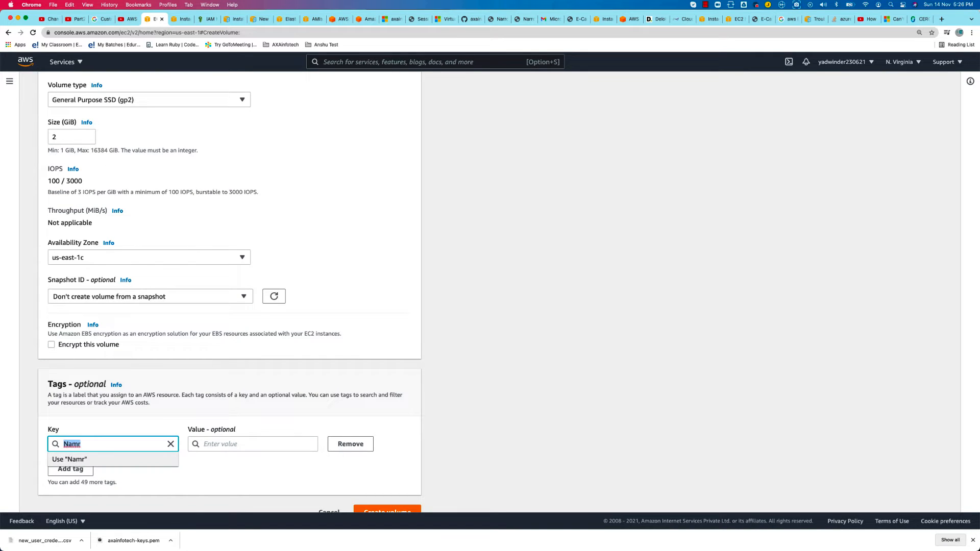
pyautogui.press('Right')
pyautogui.write('e')
pyautogui.press('Tab')
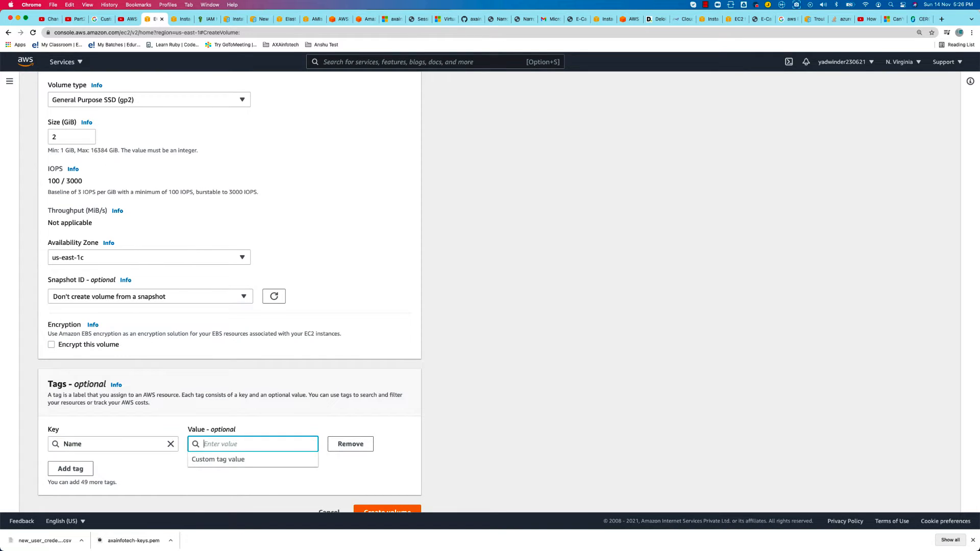
pyautogui.write('Webserve')
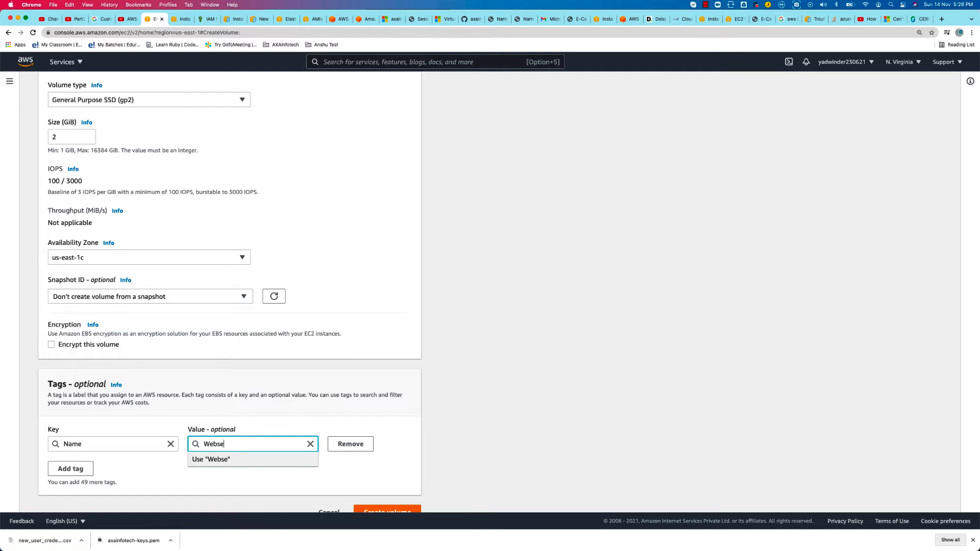
pyautogui.write('r-2GB')
pyautogui.click(379, 512)
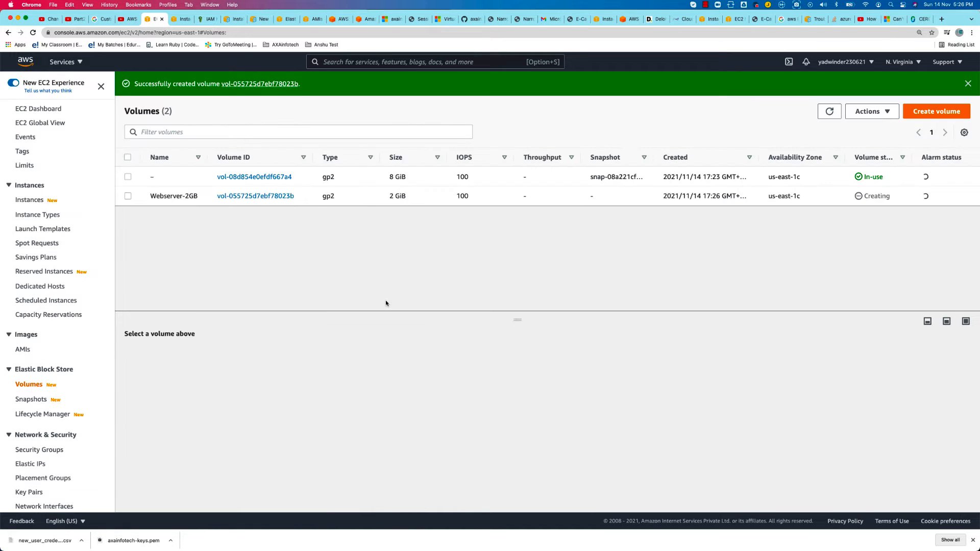
# Check the available actions for the Webserver-2GB volume and refresh the volumes list to check its state
pyautogui.click(127, 196)
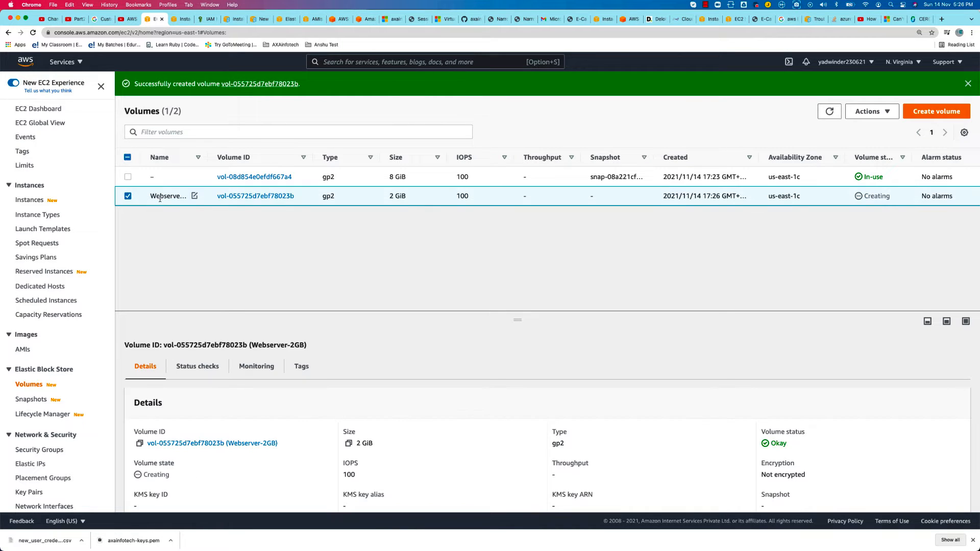
pyautogui.click(866, 109)
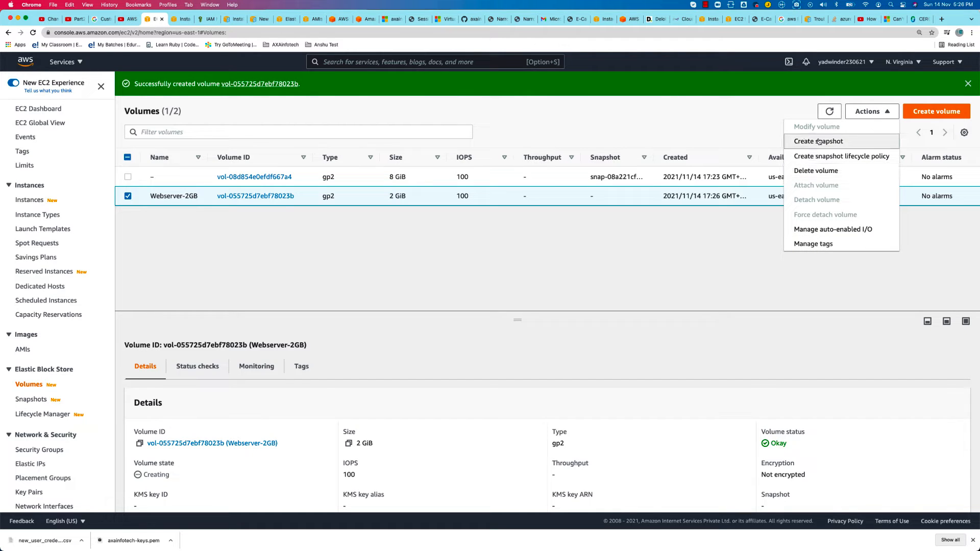
pyautogui.click(592, 254)
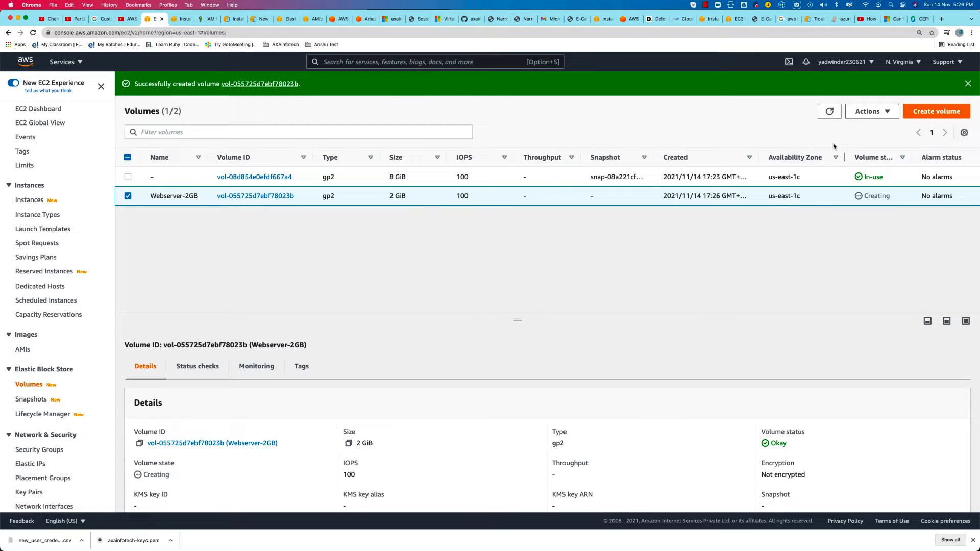
pyautogui.doubleClick(868, 198)
pyautogui.click(828, 112)
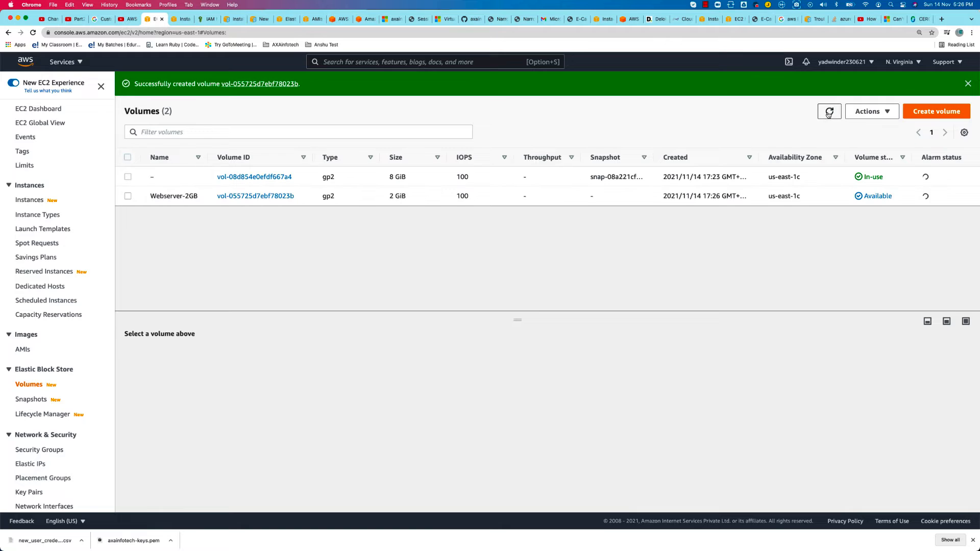
# Attach the Webserver-2GB volume to the web instance with the device name /dev/sdf
pyautogui.click(175, 194)
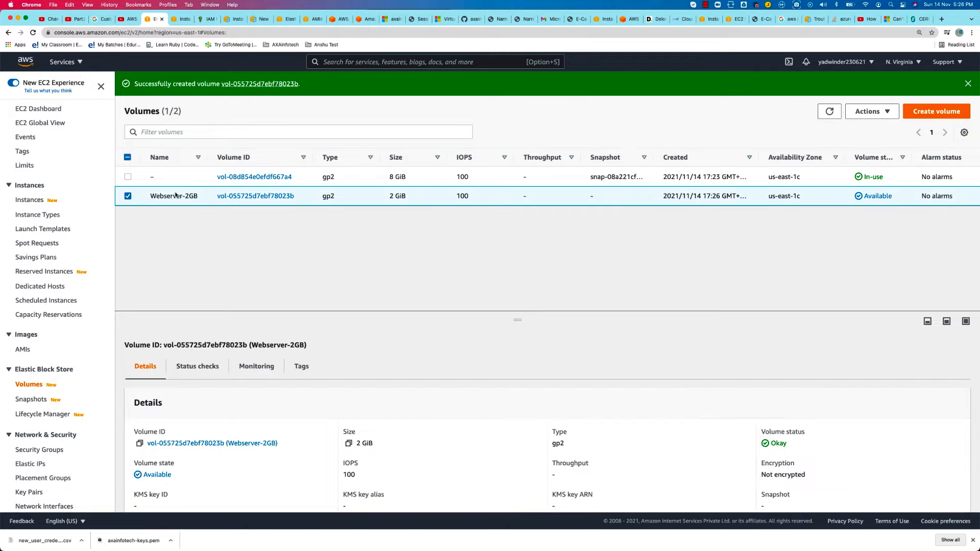
pyautogui.moveTo(892, 195); pyautogui.dragTo(861, 196)
pyautogui.click(872, 111)
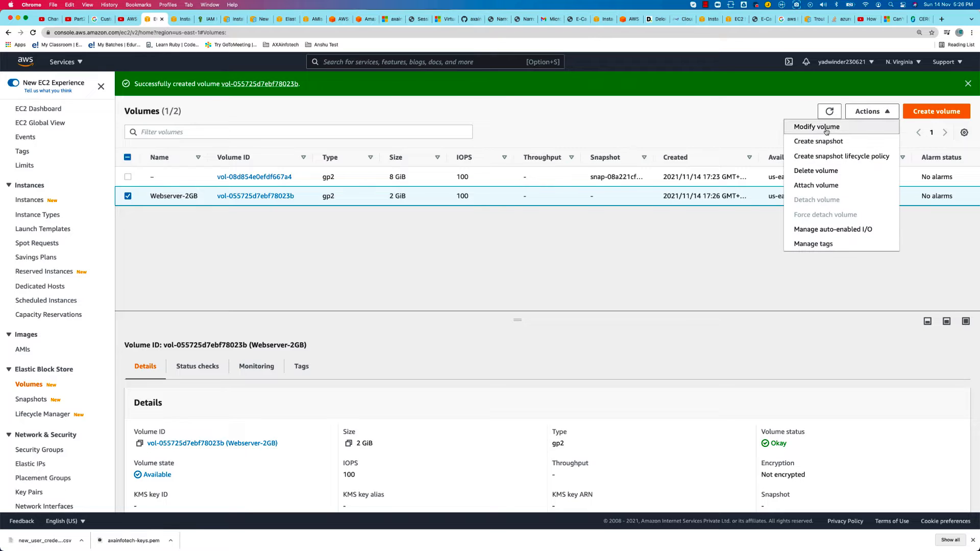
pyautogui.click(815, 186)
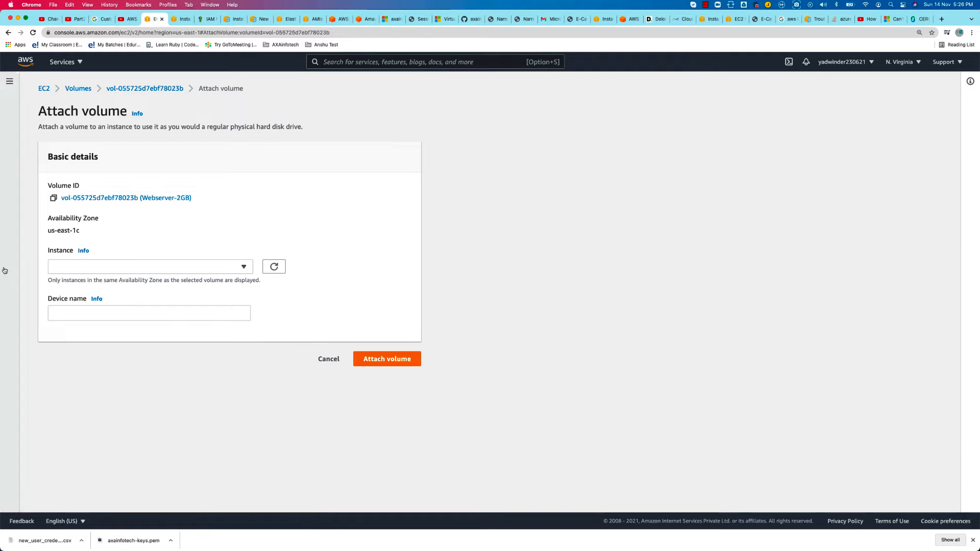
pyautogui.click(115, 267)
pyautogui.click(95, 298)
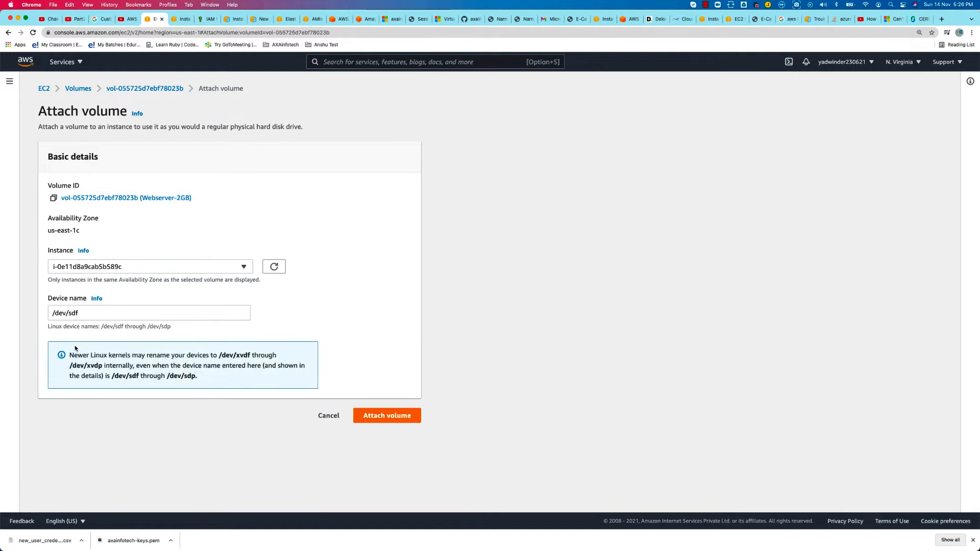
pyautogui.click(87, 312)
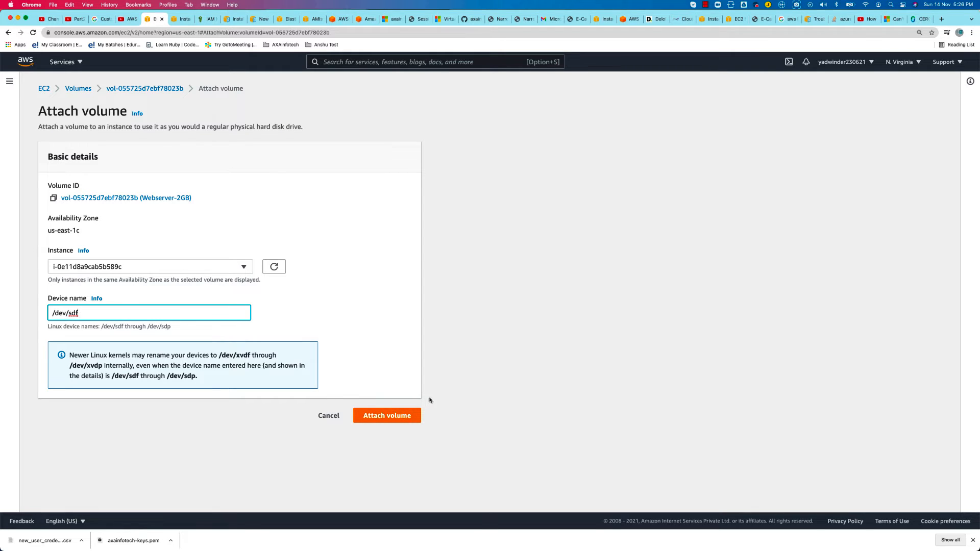
pyautogui.click(385, 414)
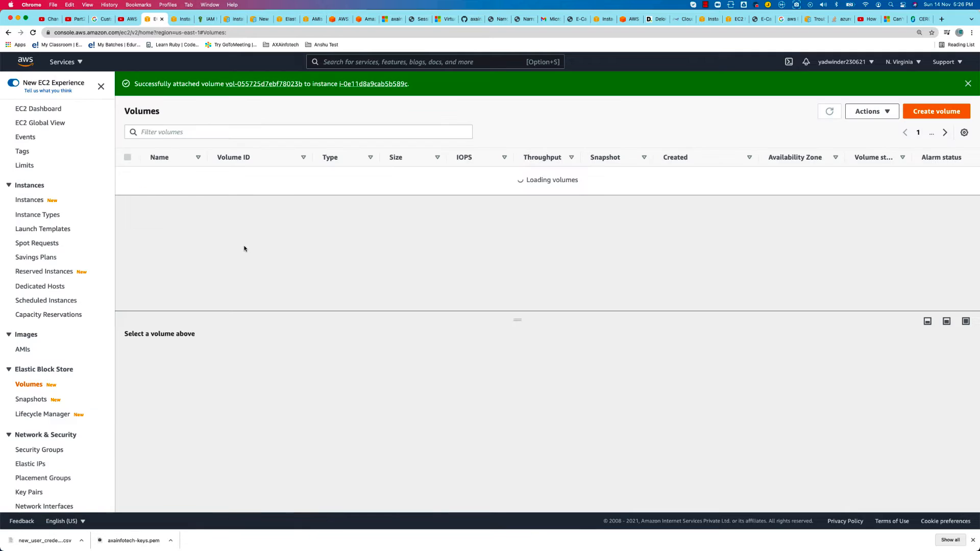
# Open the storage details of the web instance in the instances list and check its root device name and block devices
pyautogui.click(30, 200)
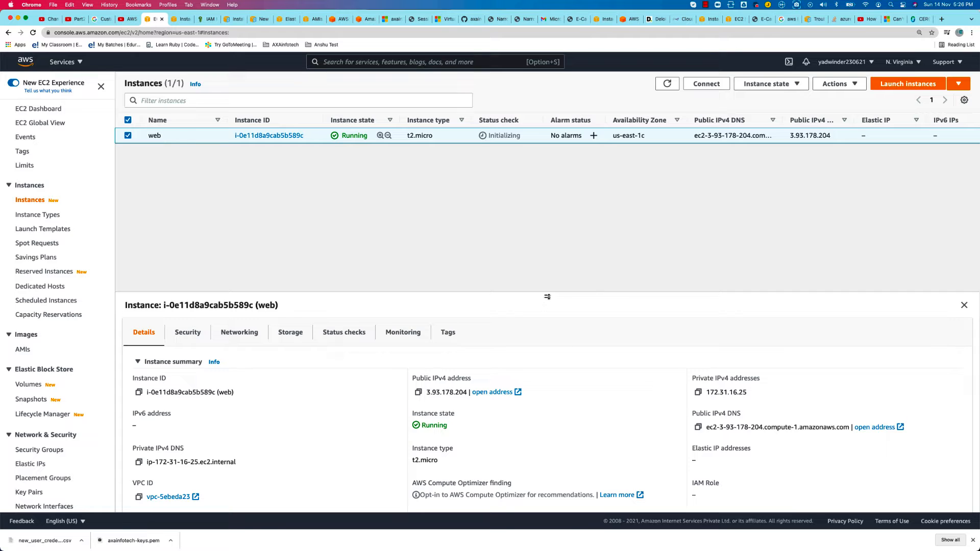
pyautogui.moveTo(547, 296); pyautogui.dragTo(550, 199)
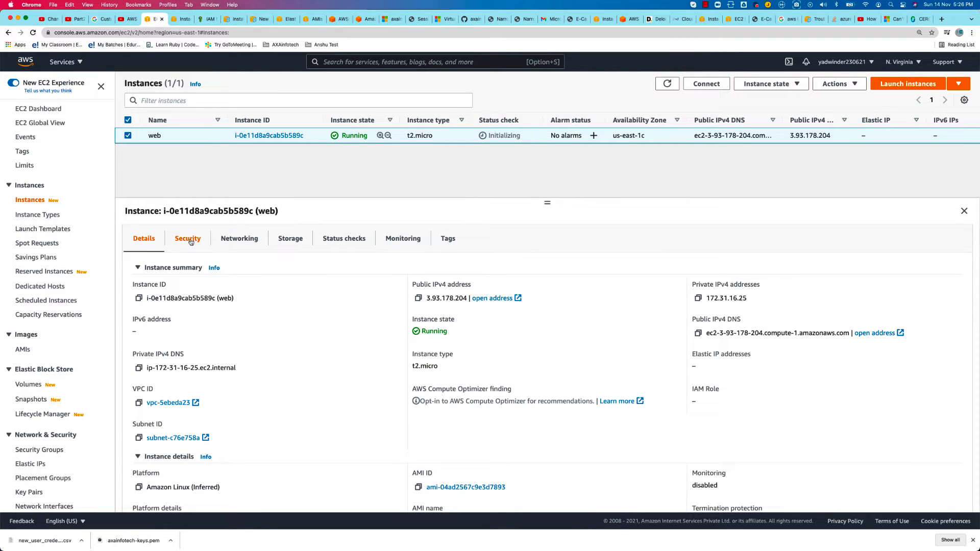
pyautogui.click(301, 239)
pyautogui.scroll(-1, 220, 331)
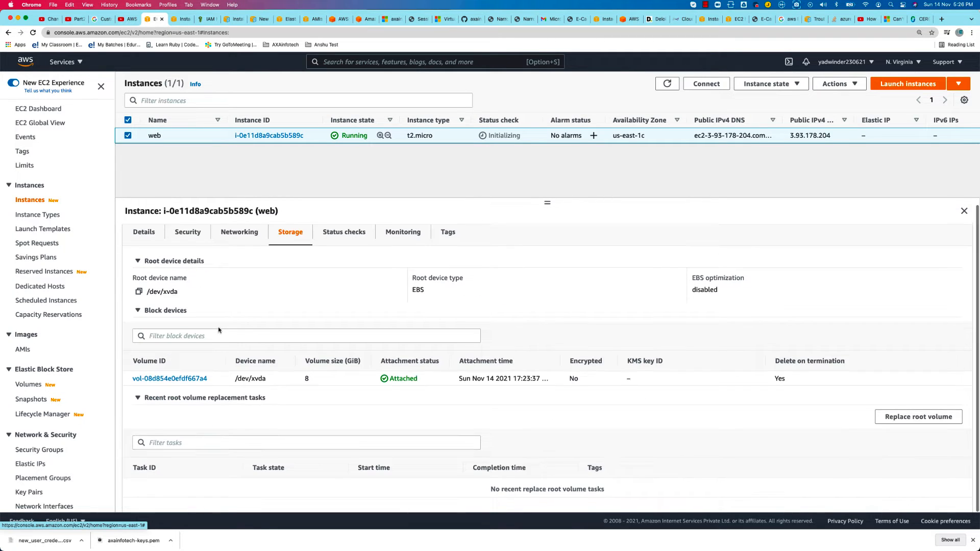
pyautogui.moveTo(187, 295); pyautogui.dragTo(132, 294)
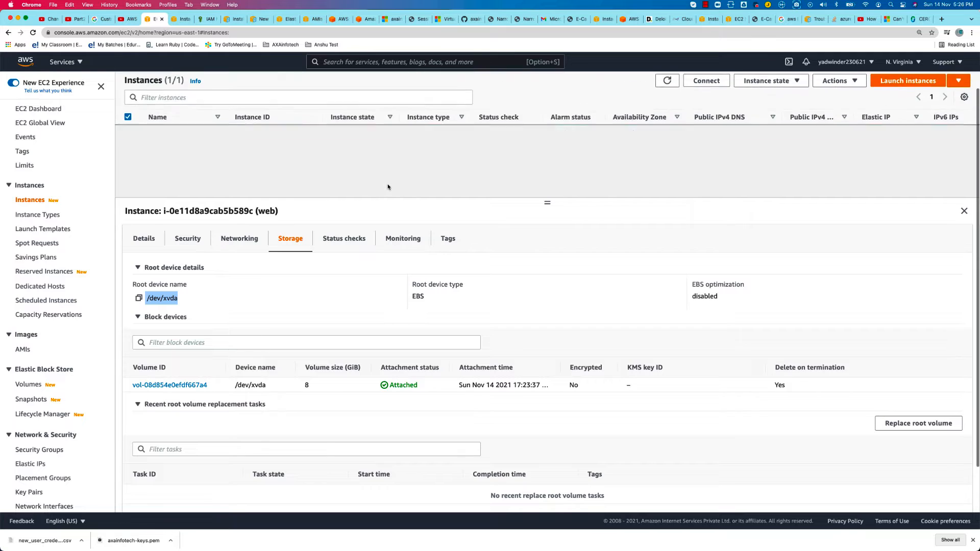
# Refresh the instances list, reselect the web instance and reopen its storage details
pyautogui.click(671, 84)
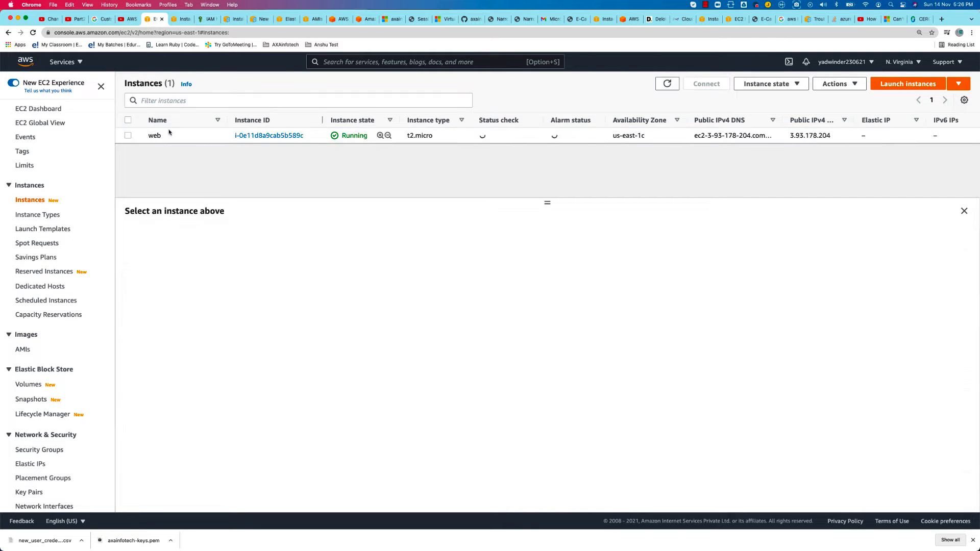
pyautogui.click(128, 136)
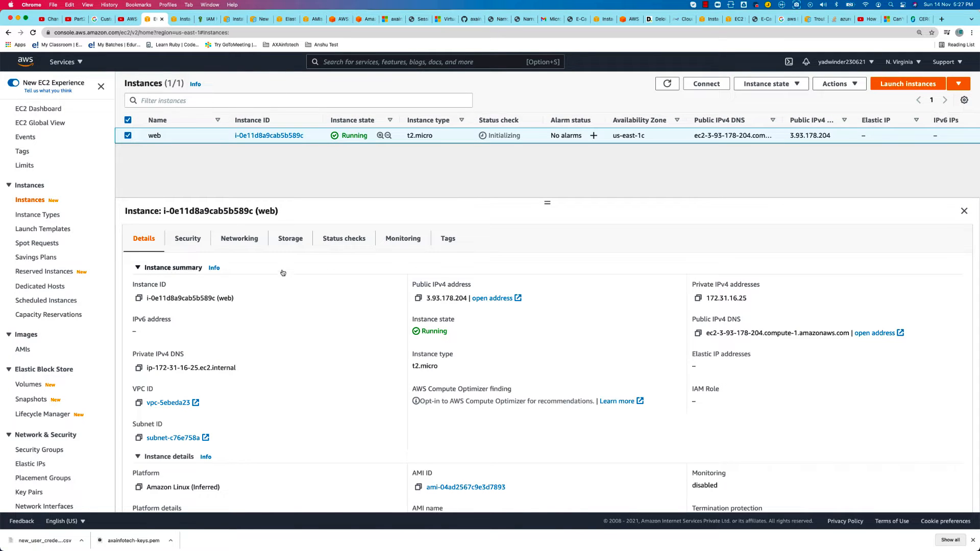
pyautogui.click(291, 239)
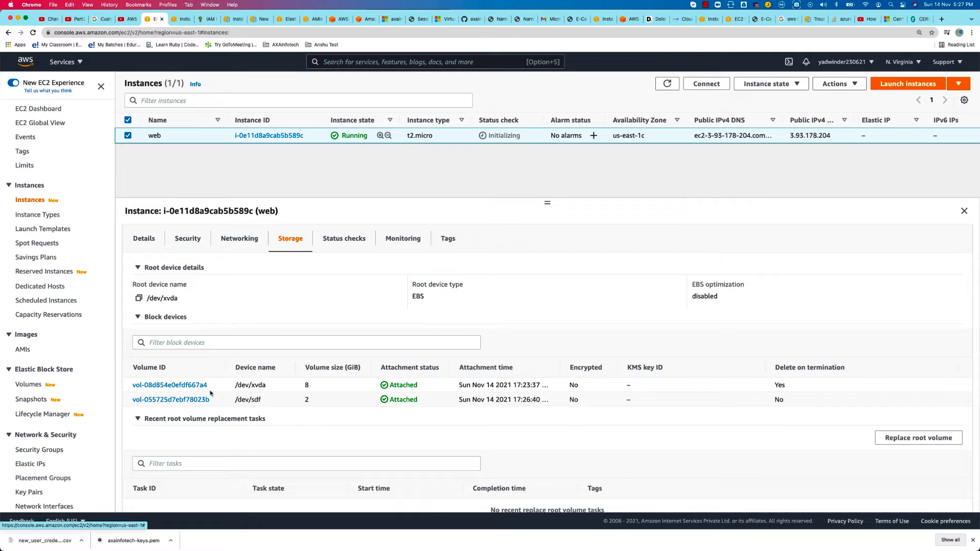
# Examine the device name, volume size and delete-on-termination setting of the block device attached as /dev/sdf
pyautogui.moveTo(235, 400); pyautogui.dragTo(263, 400)
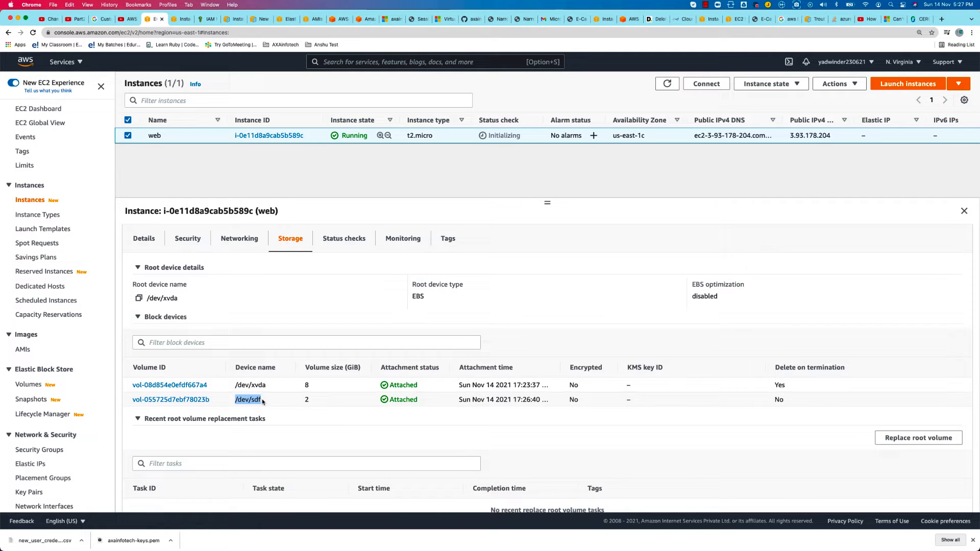
pyautogui.doubleClick(307, 400)
pyautogui.moveTo(773, 384); pyautogui.dragTo(803, 400)
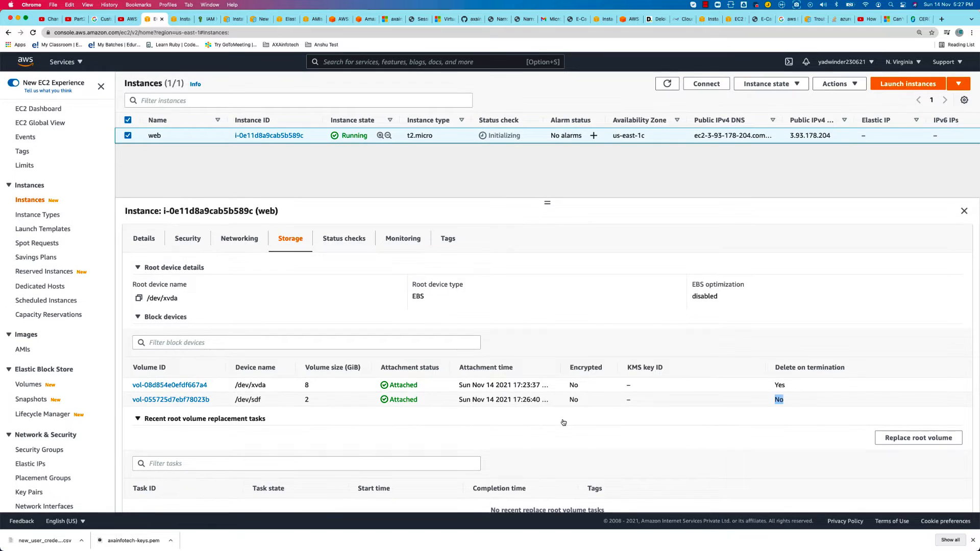
pyautogui.scroll(-2, 370, 459)
pyautogui.scroll(2, 371, 456)
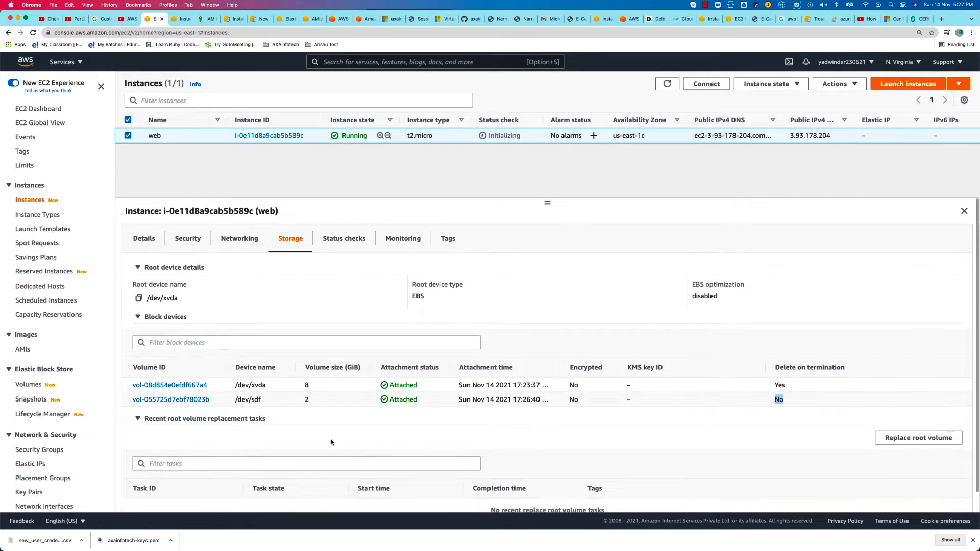
pyautogui.click(301, 401)
pyautogui.scroll(-1, 301, 401)
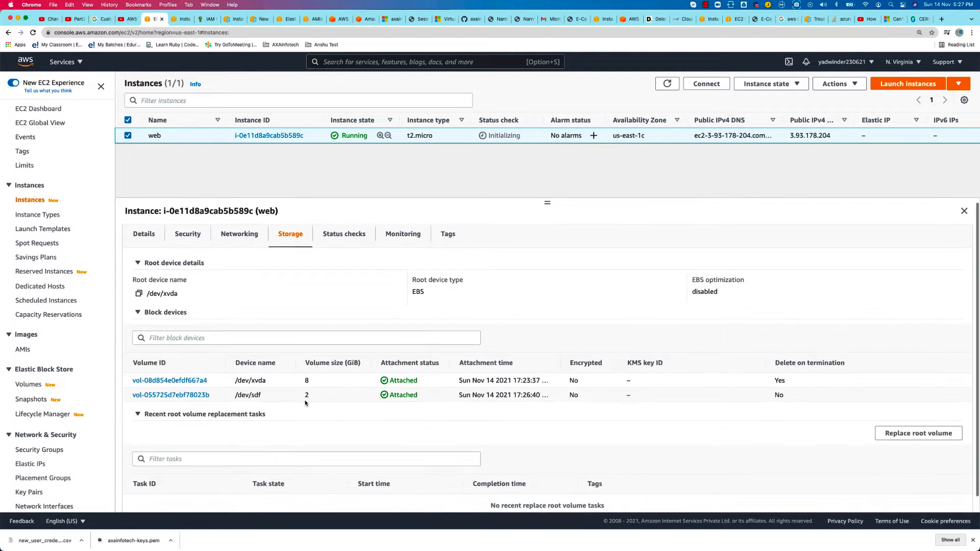
pyautogui.moveTo(301, 400); pyautogui.dragTo(316, 401)
pyautogui.scroll(1, 318, 402)
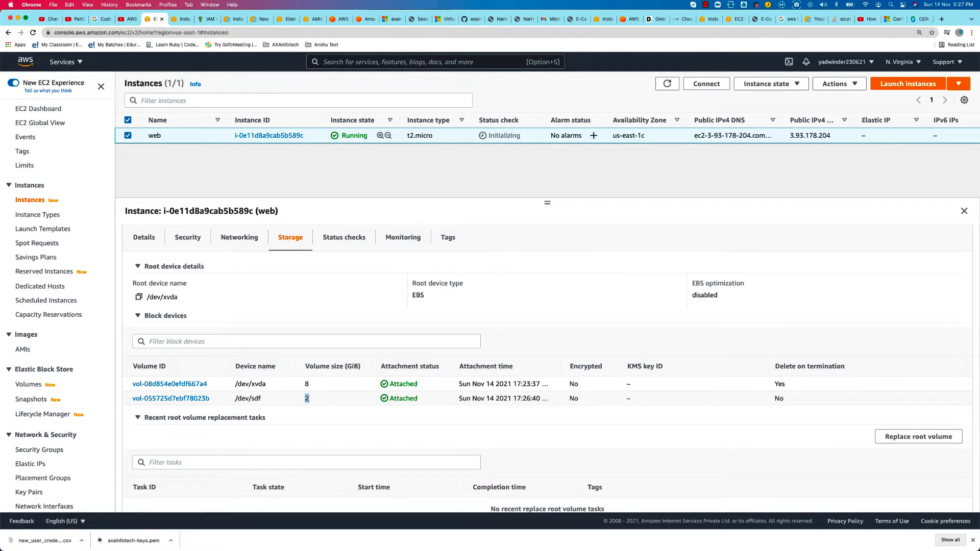
pyautogui.moveTo(233, 400); pyautogui.dragTo(265, 401)
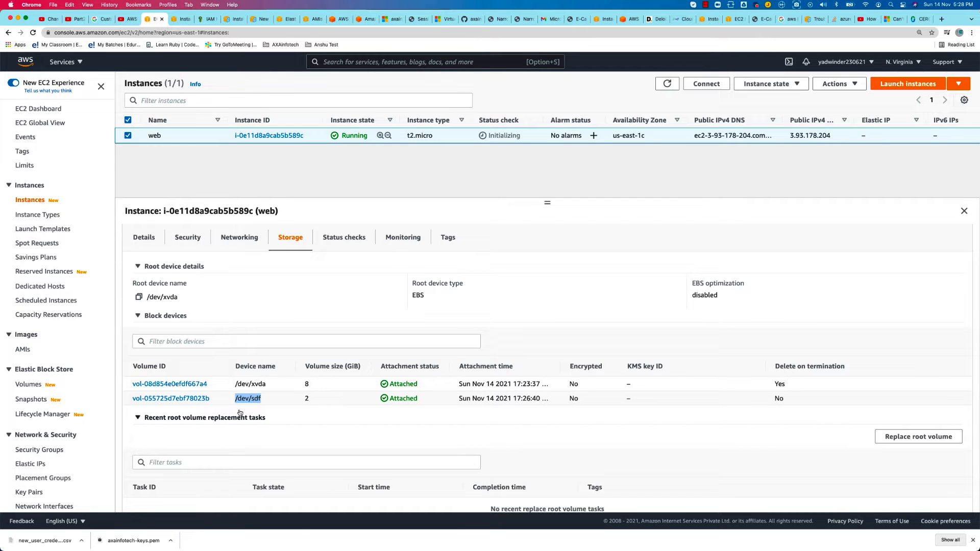
# Copy the example SSH command from the web instance's connection options and switch to iTerm2
pyautogui.press('super+Tab')
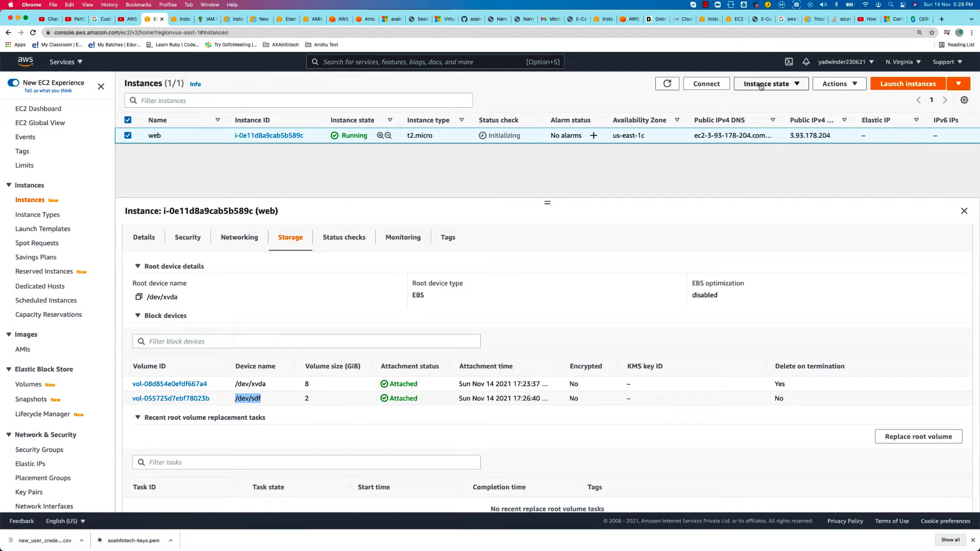
pyautogui.click(706, 84)
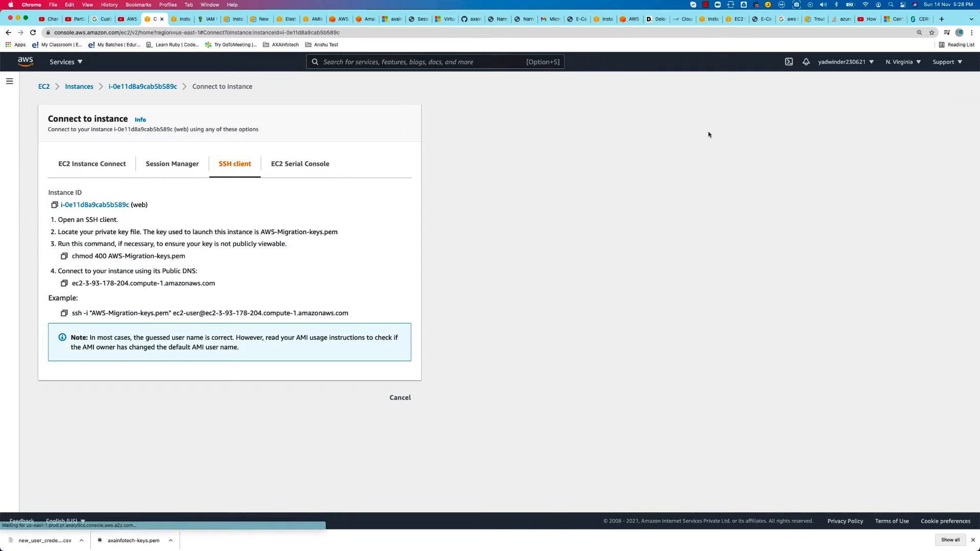
pyautogui.click(65, 313)
pyautogui.press('super+Tab')
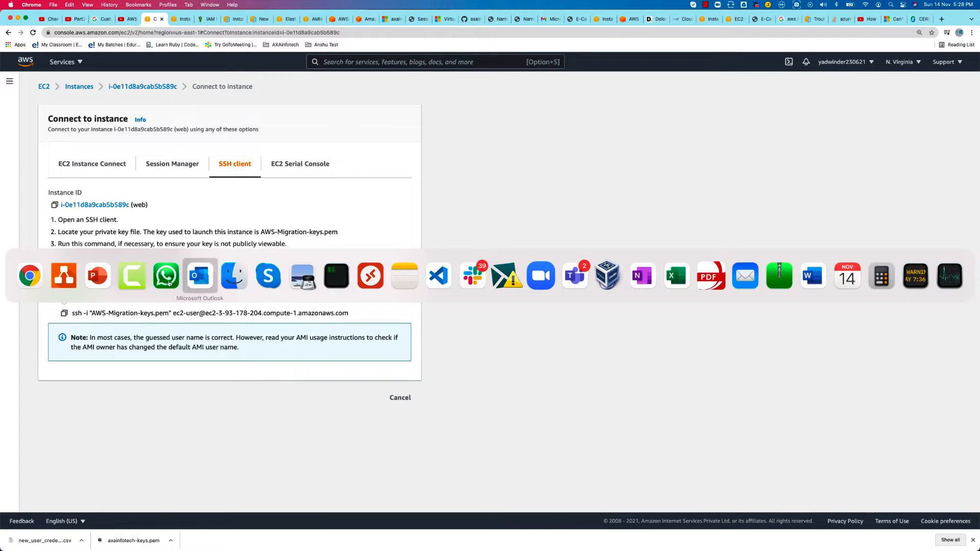
pyautogui.click(336, 276)
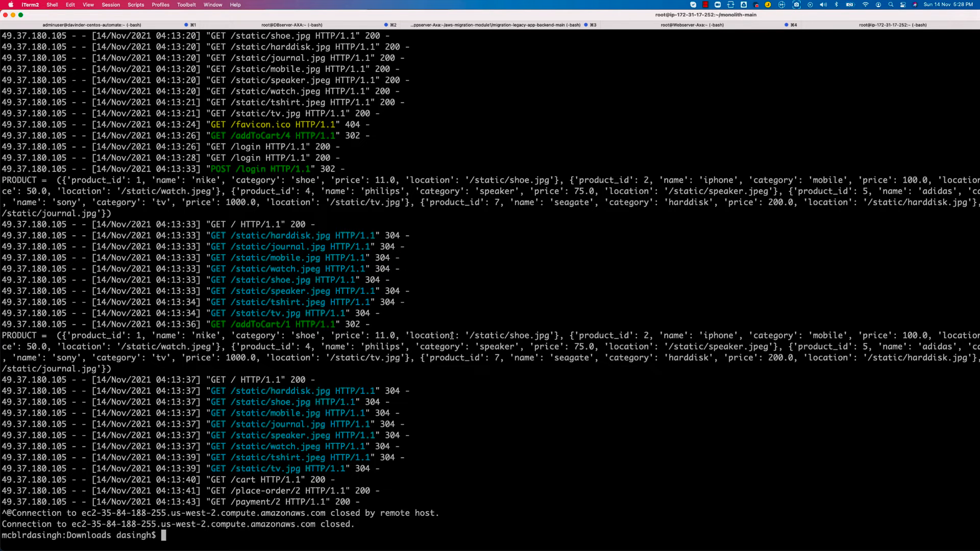
# Clear the terminal, run the copied SSH command with AWS-Migration-keys.pem and accept the host authenticity prompt with yes
pyautogui.write('clear')
pyautogui.press('Return')
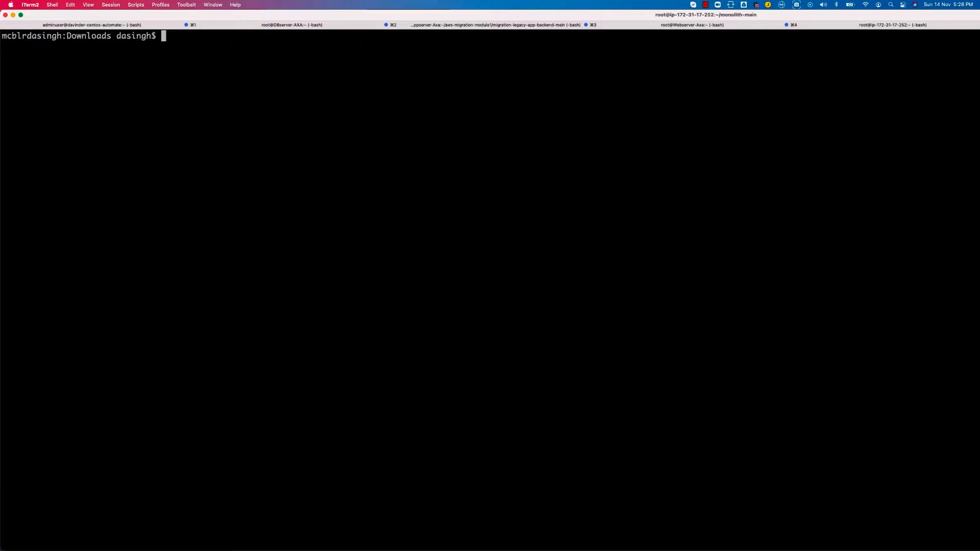
pyautogui.press('Return')
pyautogui.press('Return')
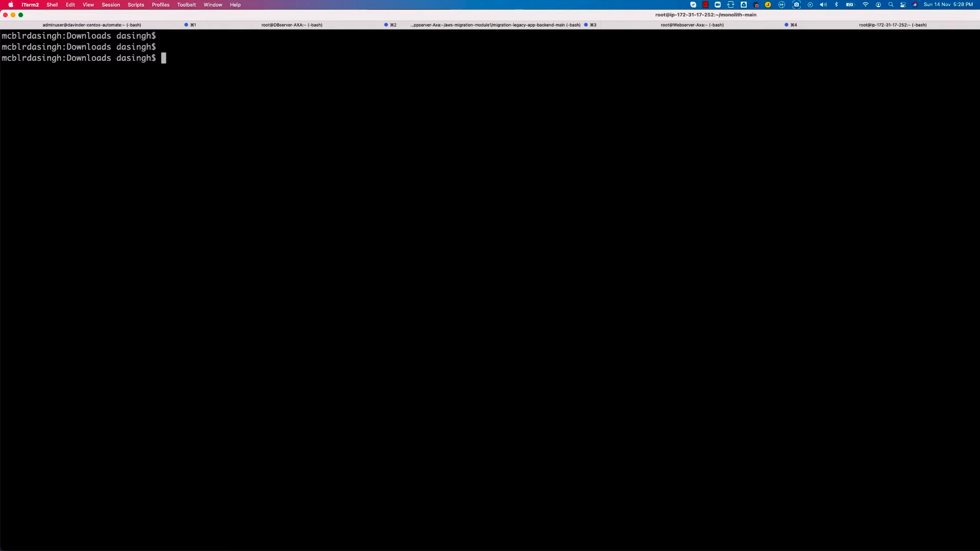
pyautogui.press('super+v')
pyautogui.press('Return')
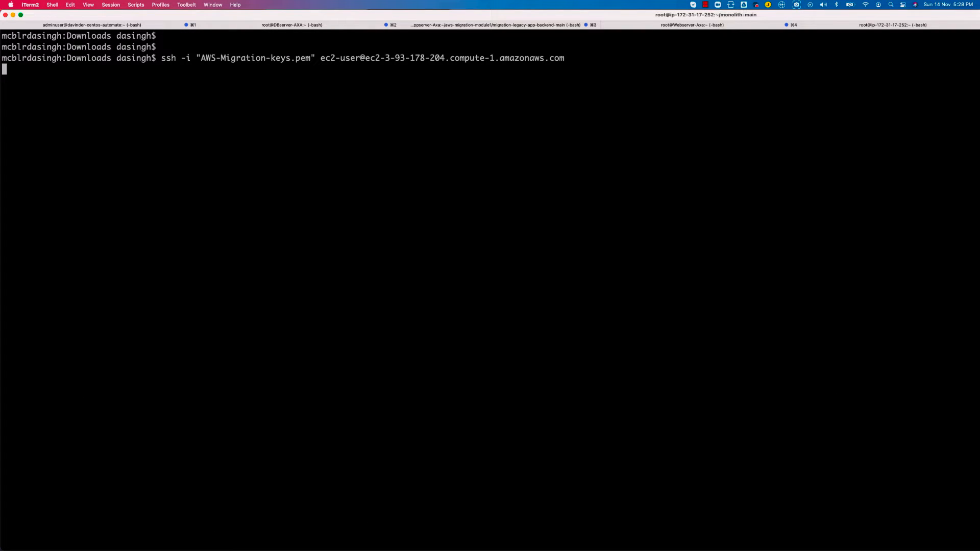
pyautogui.write("yes'")
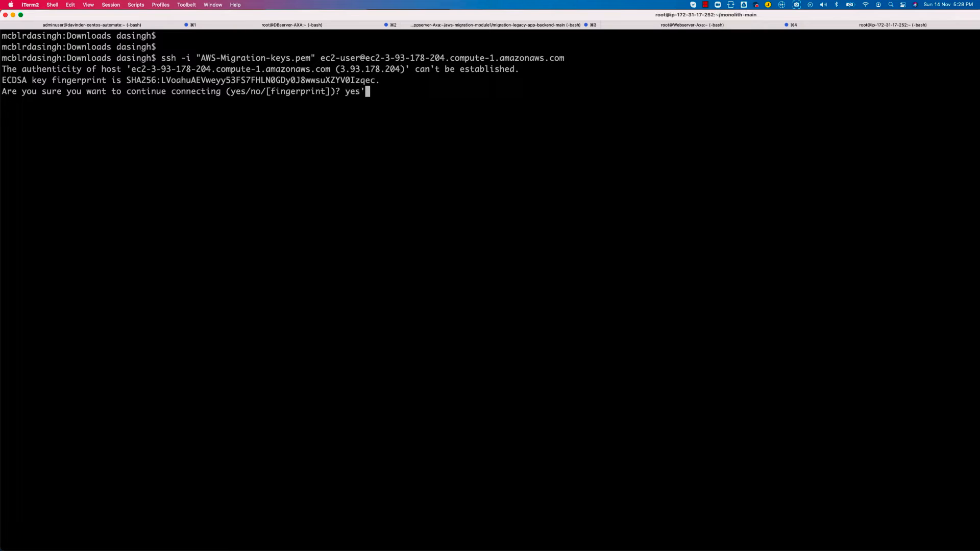
pyautogui.press('BackSpace')
pyautogui.press('Return')
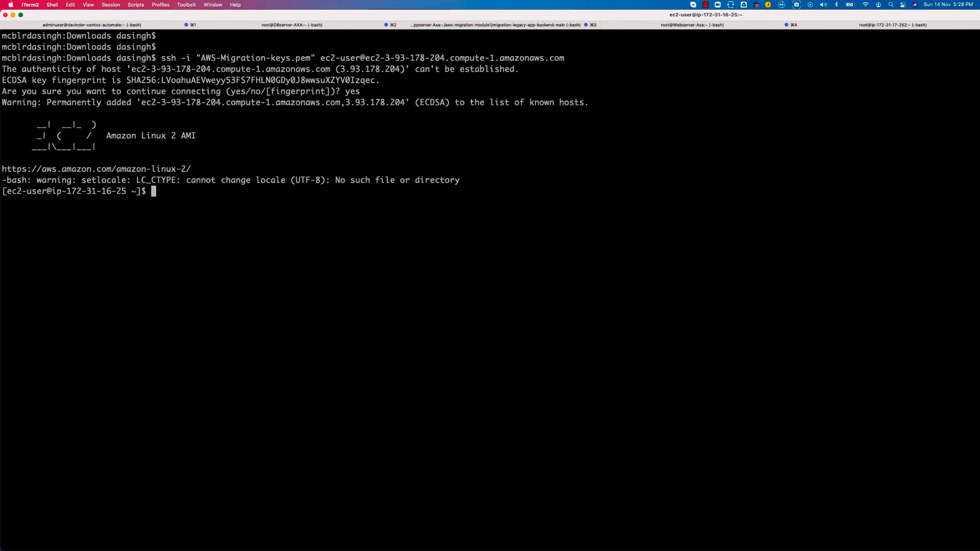
# Switch to the root user with sudo -i and clear the terminal
pyautogui.write('sudo -i')
pyautogui.press('Return')
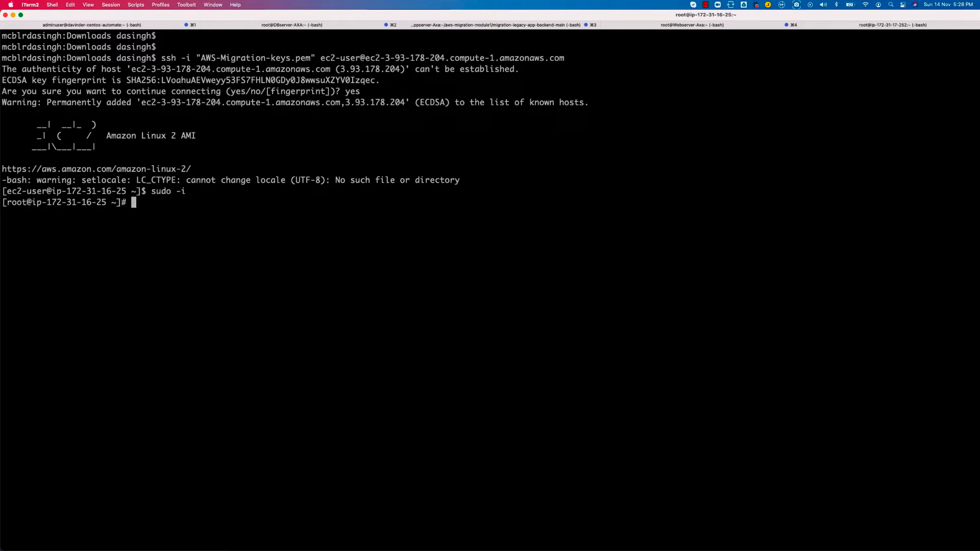
pyautogui.scroll(10, 490, 285)
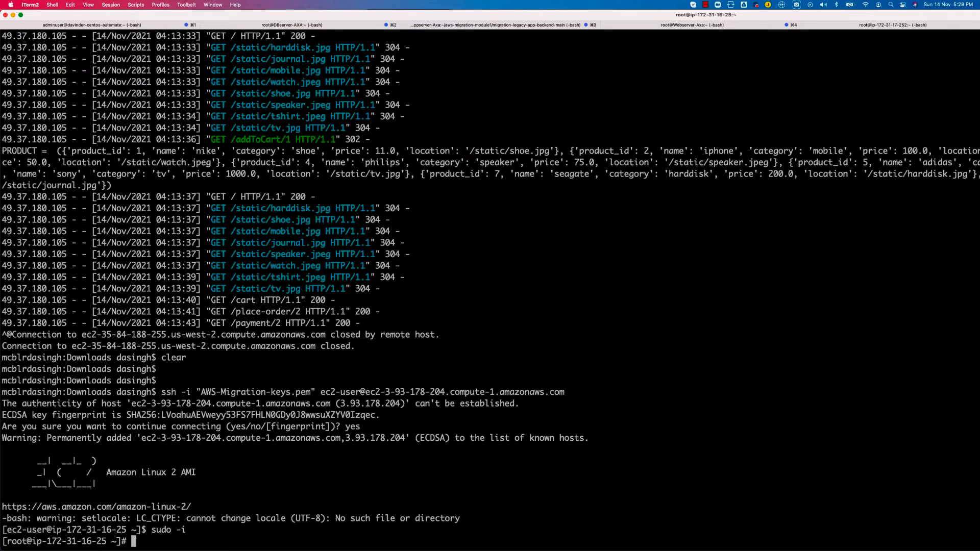
pyautogui.write('clear')
pyautogui.press('Return')
pyautogui.press('Return')
pyautogui.press('Return')
pyautogui.press('Return')
pyautogui.press('Return')
pyautogui.press('Return')
pyautogui.press('Return')
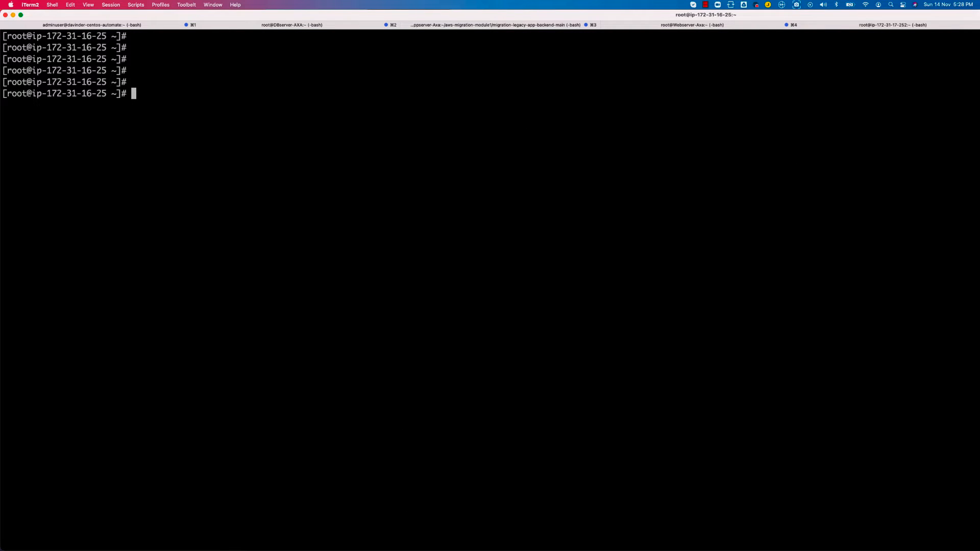
# List the instance's disks with fdisk -l and check the entry for the additional 2 GiB disk
pyautogui.write('fdisk -l')
pyautogui.press('Return')
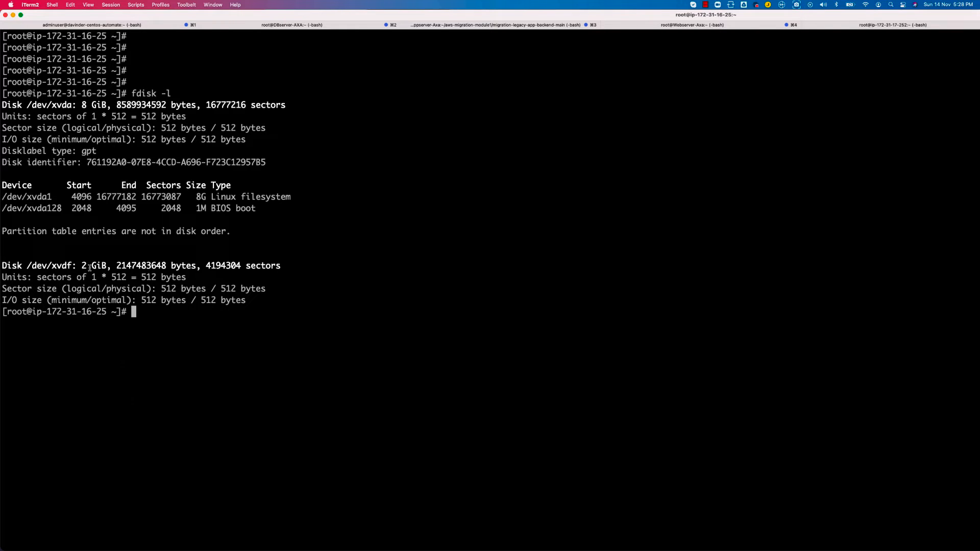
pyautogui.moveTo(23, 265); pyautogui.dragTo(285, 266)
pyautogui.moveTo(72, 265); pyautogui.dragTo(2, 266)
pyautogui.click(119, 269)
# Run fdisk /dev/xvdf to start partitioning the additional disk
pyautogui.write('fdisk')
pyautogui.doubleClick(47, 265)
pyautogui.write('/dev/xvdf')
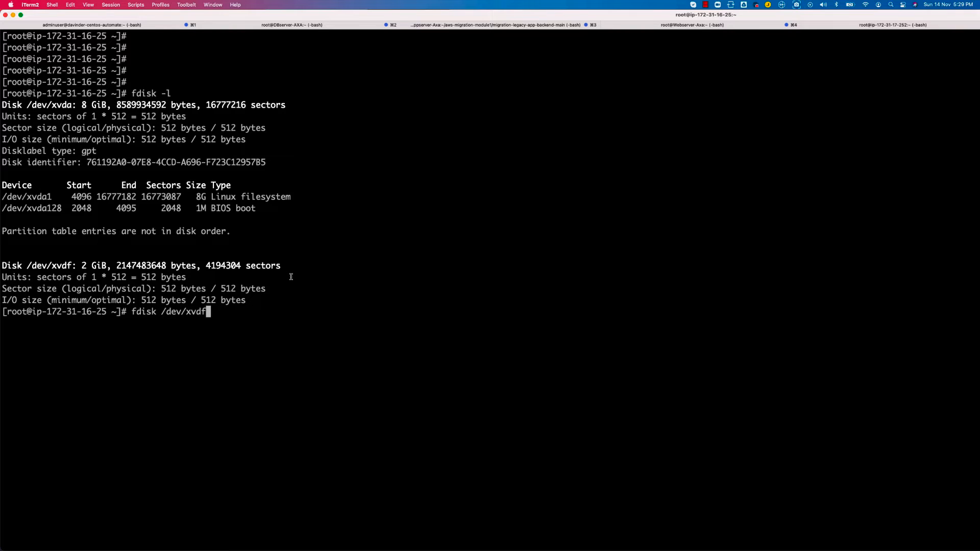
pyautogui.press('Return')
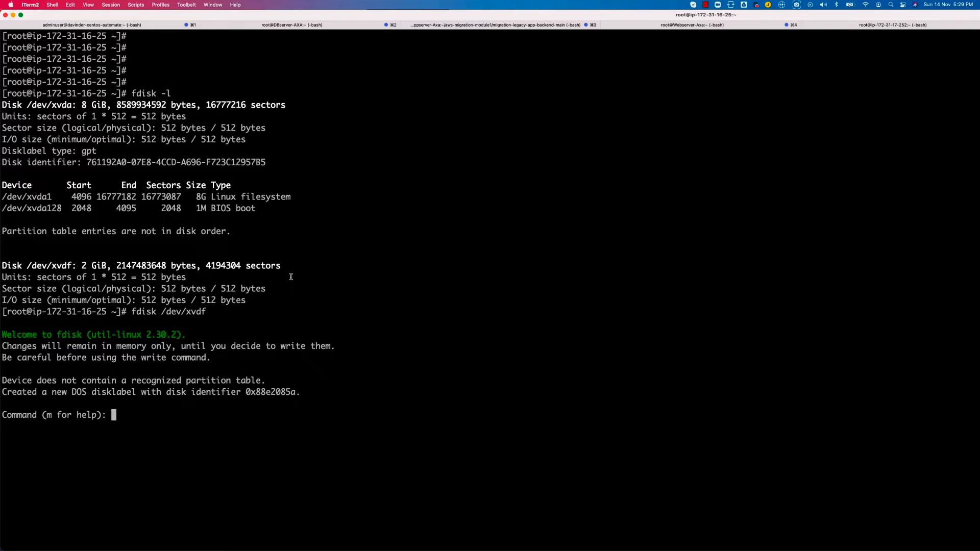
# Compare the /dev/xvda and /dev/xvdf disk entries with the device named in the fdisk command
pyautogui.doubleClick(59, 265)
pyautogui.moveTo(108, 265); pyautogui.dragTo(32, 266)
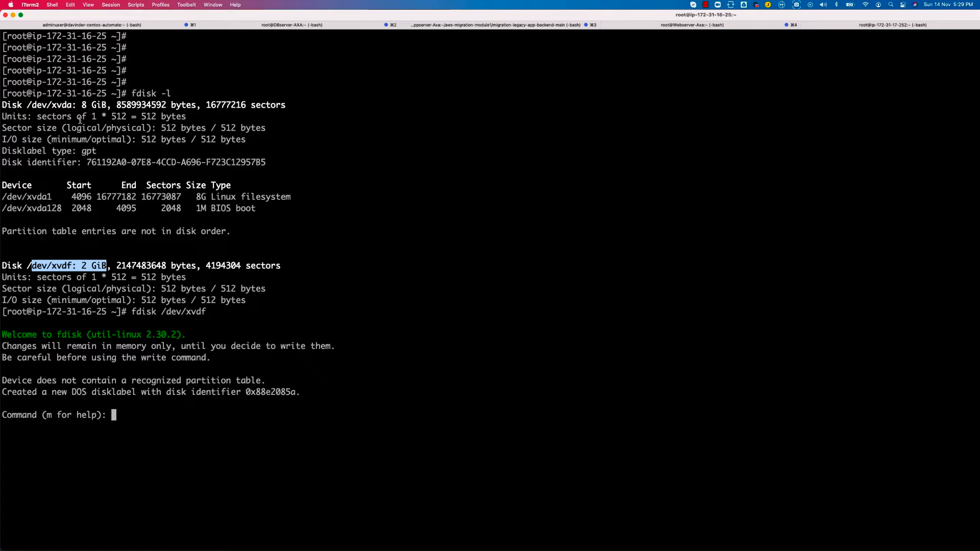
pyautogui.moveTo(110, 105); pyautogui.dragTo(2, 107)
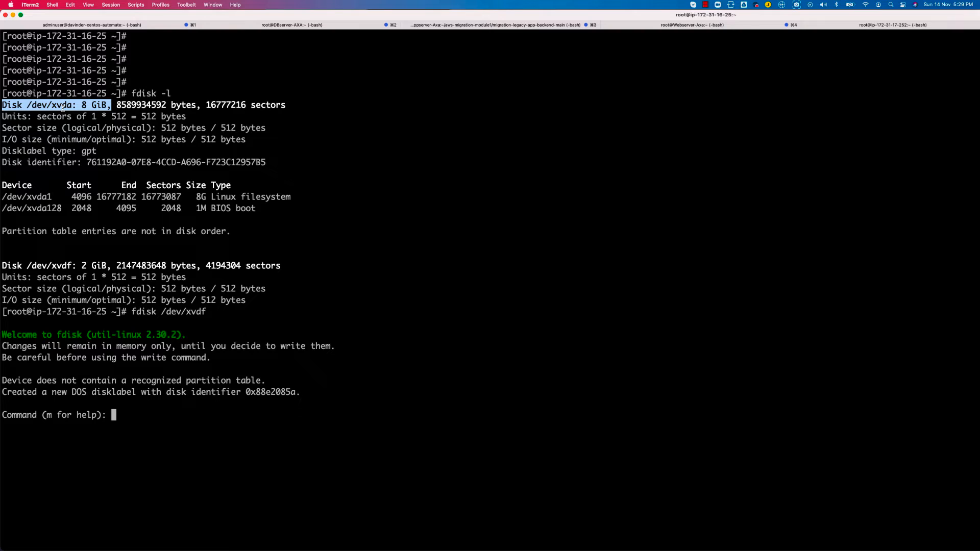
pyautogui.click(160, 433)
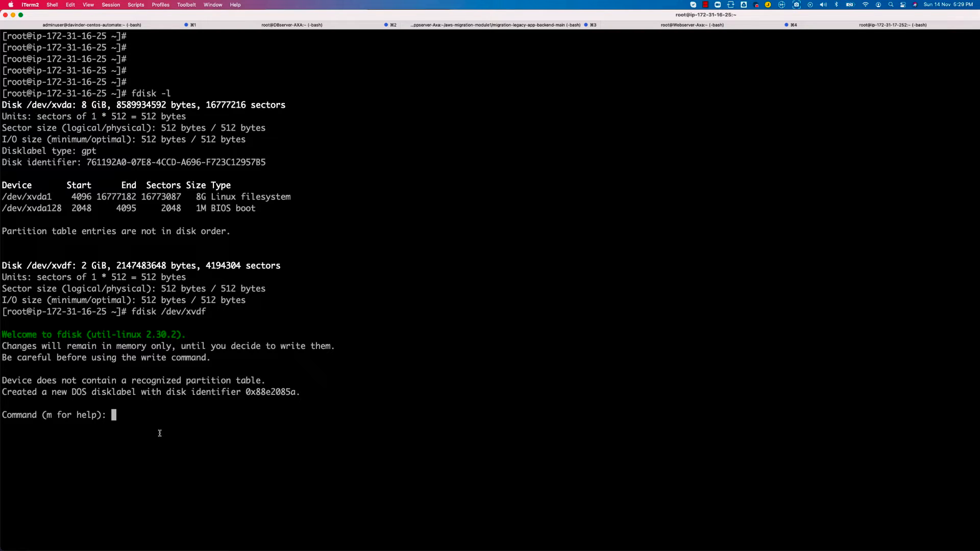
pyautogui.doubleClick(66, 267)
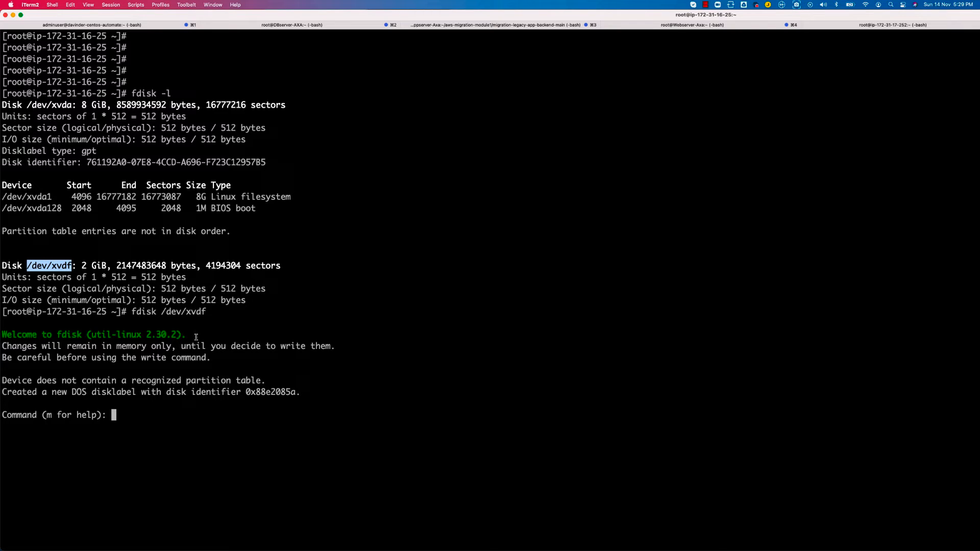
pyautogui.moveTo(175, 312)
pyautogui.mouseDown()
pyautogui.moveTo(206, 313)
pyautogui.moveTo(162, 312)
pyautogui.mouseUp()
pyautogui.click(214, 312)
pyautogui.click(146, 426)
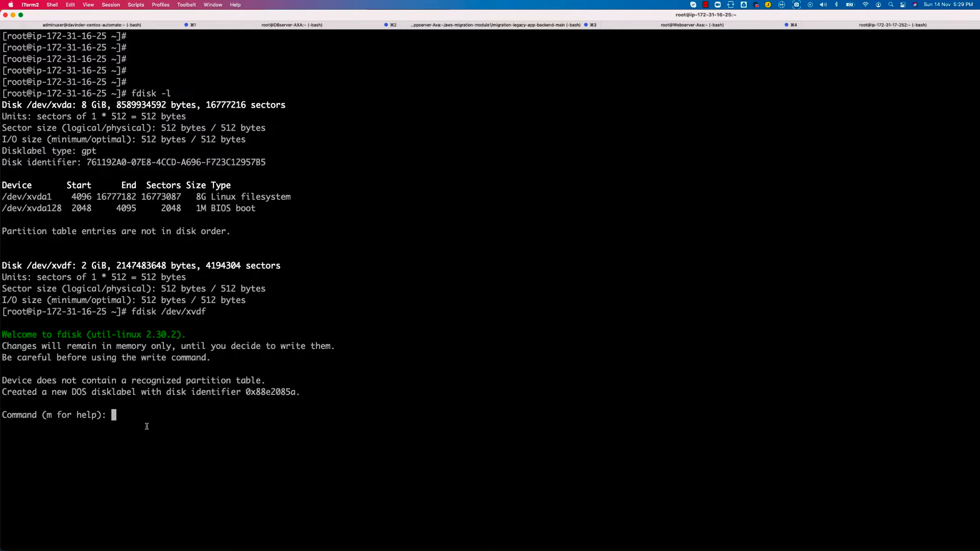
# Create a new primary partition on /dev/xvdf in fdisk, accepting the default partition number, first sector and last sector
pyautogui.write('n')
pyautogui.press('Return')
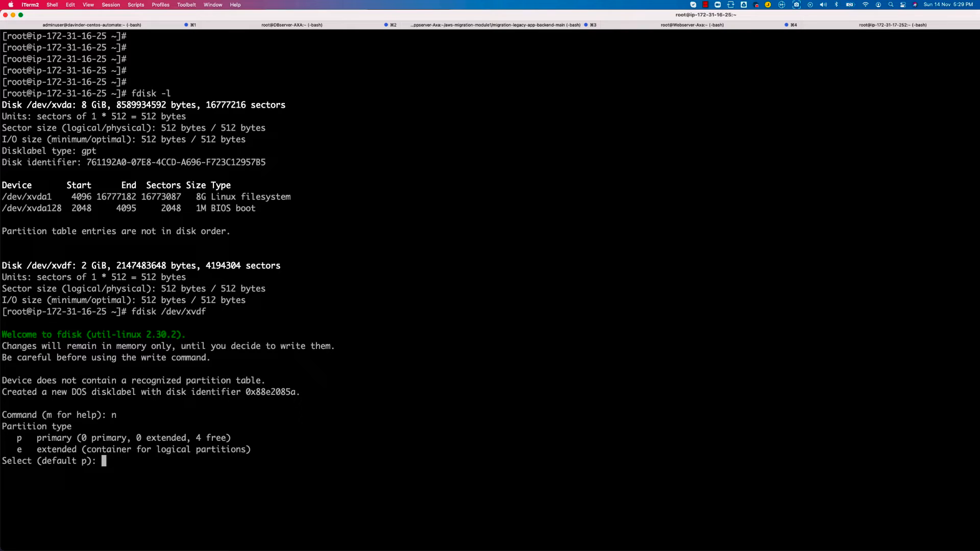
pyautogui.write('p')
pyautogui.press('Return')
pyautogui.press('Return')
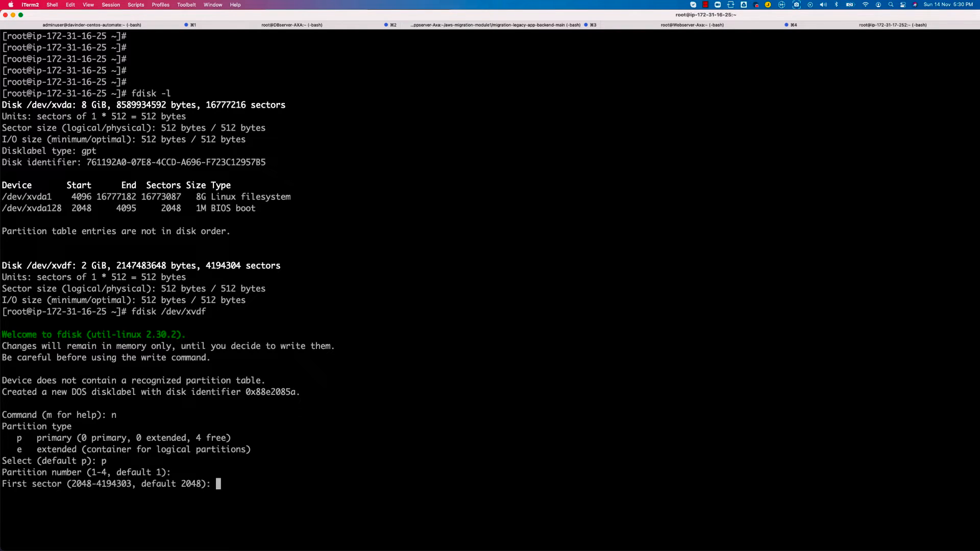
pyautogui.press('Return')
pyautogui.press('Return')
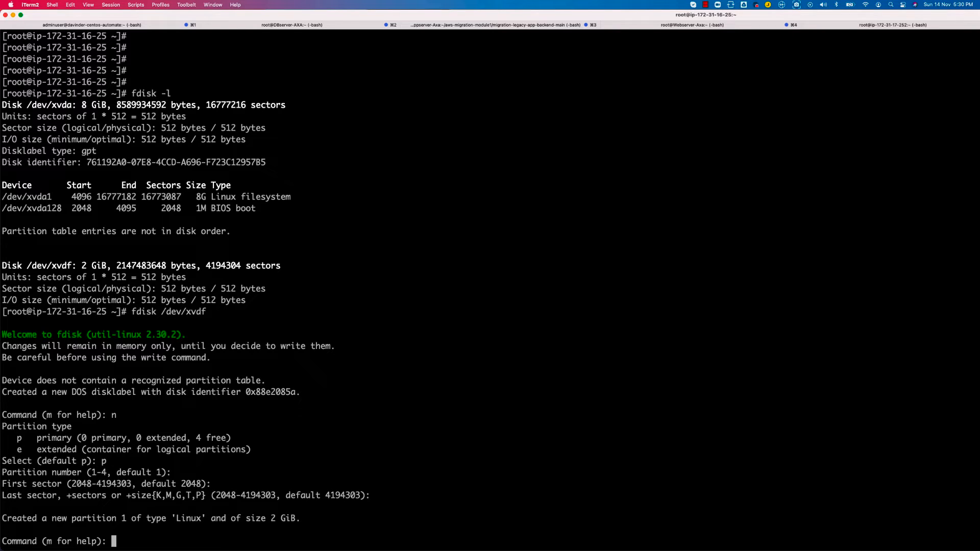
# Set the new partition's type to hex code 83 and write the partition table to the disk
pyautogui.write('t')
pyautogui.press('Return')
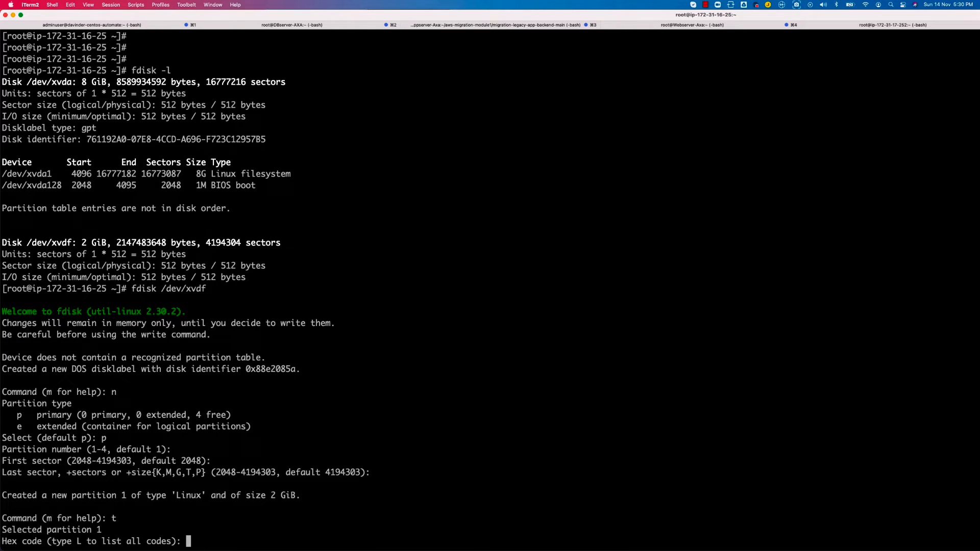
pyautogui.write('83')
pyautogui.press('Return')
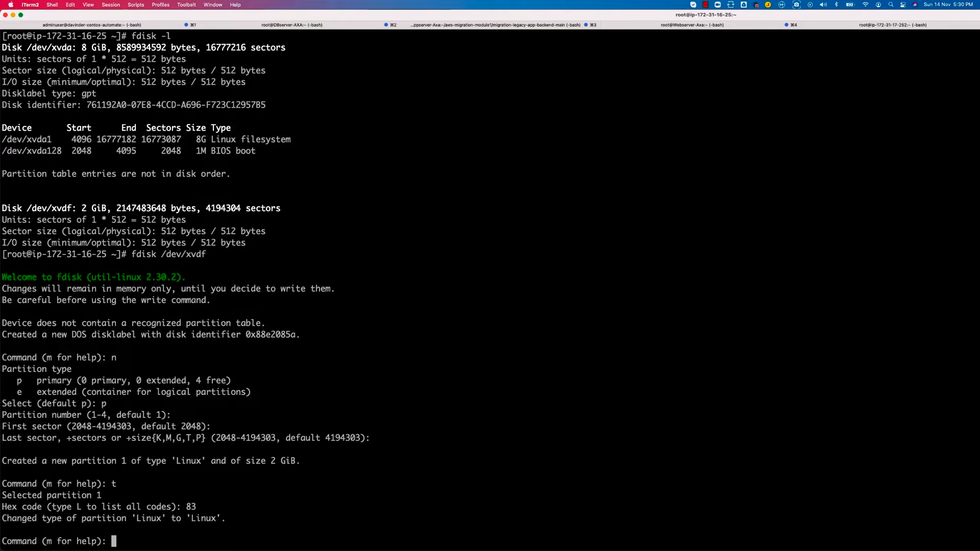
pyautogui.write('w')
pyautogui.press('Return')
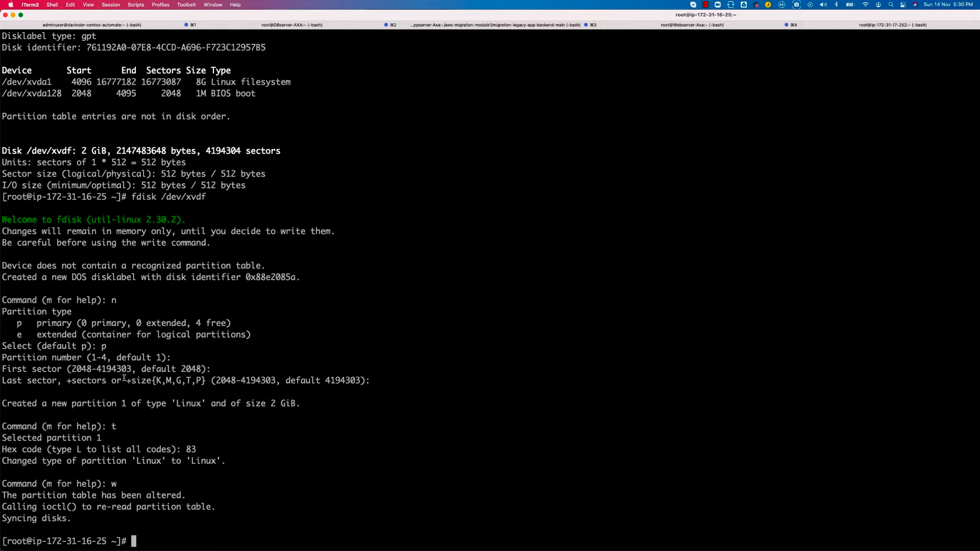
# Review the fdisk entries n, t, 83 and w, along with the earlier listing for disk /dev/xvdf
pyautogui.doubleClick(113, 300)
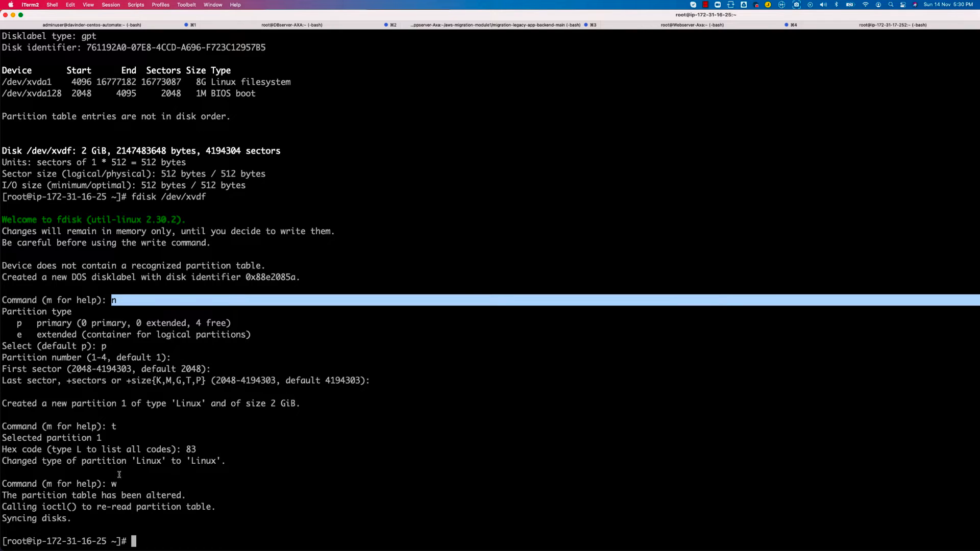
pyautogui.doubleClick(111, 427)
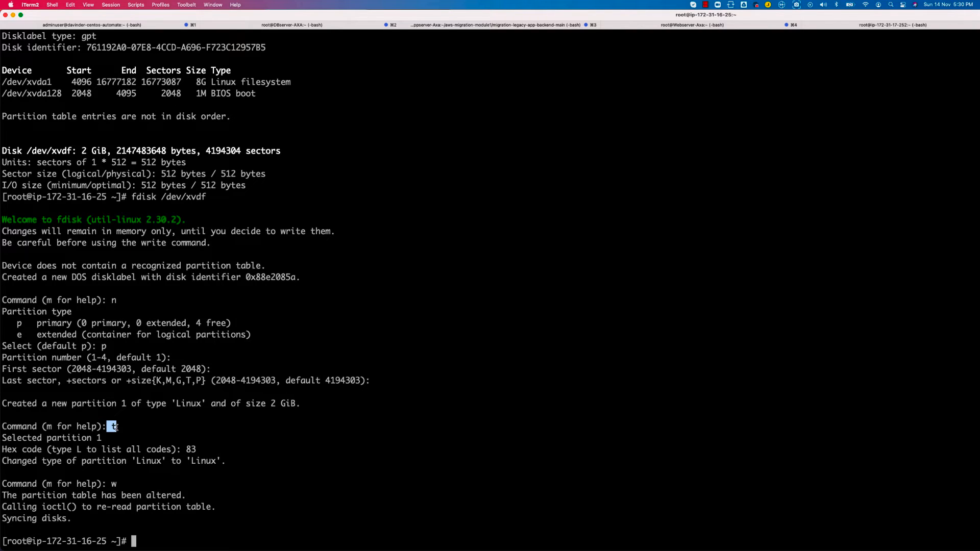
pyautogui.doubleClick(188, 448)
pyautogui.doubleClick(113, 483)
pyautogui.click(160, 533)
pyautogui.moveTo(2, 150); pyautogui.dragTo(280, 151)
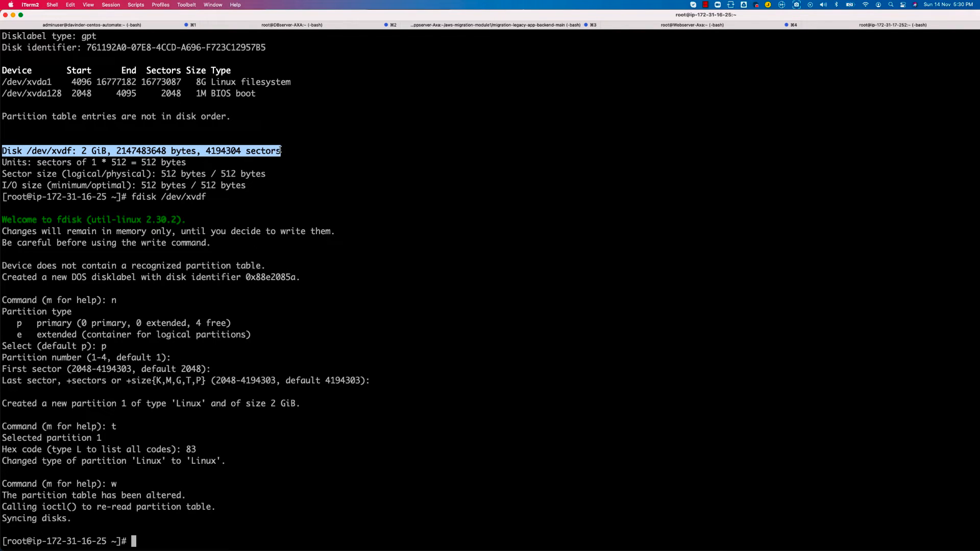
pyautogui.moveTo(27, 163); pyautogui.dragTo(189, 163)
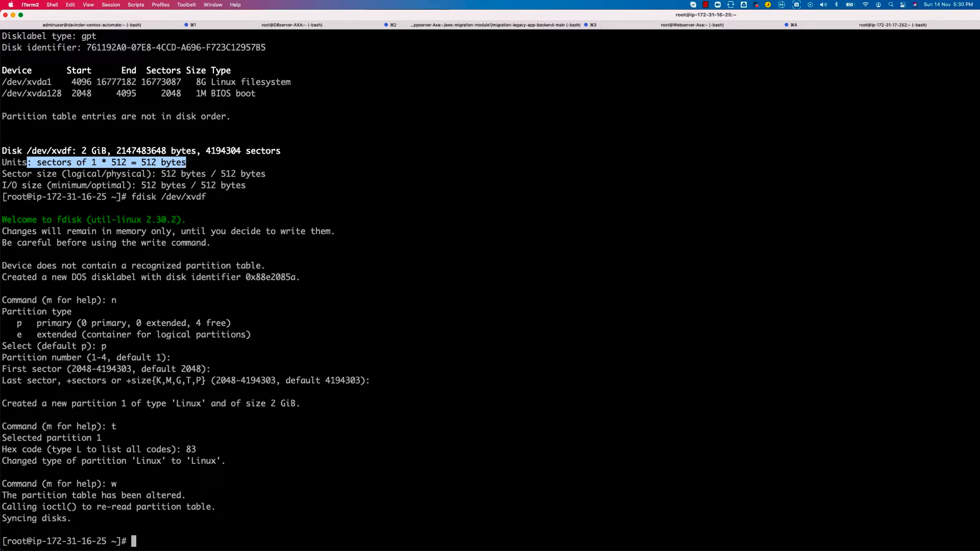
pyautogui.click(187, 167)
# List the instance's disks again with fdisk -l
pyautogui.write('fdisk -l')
pyautogui.press('Return')
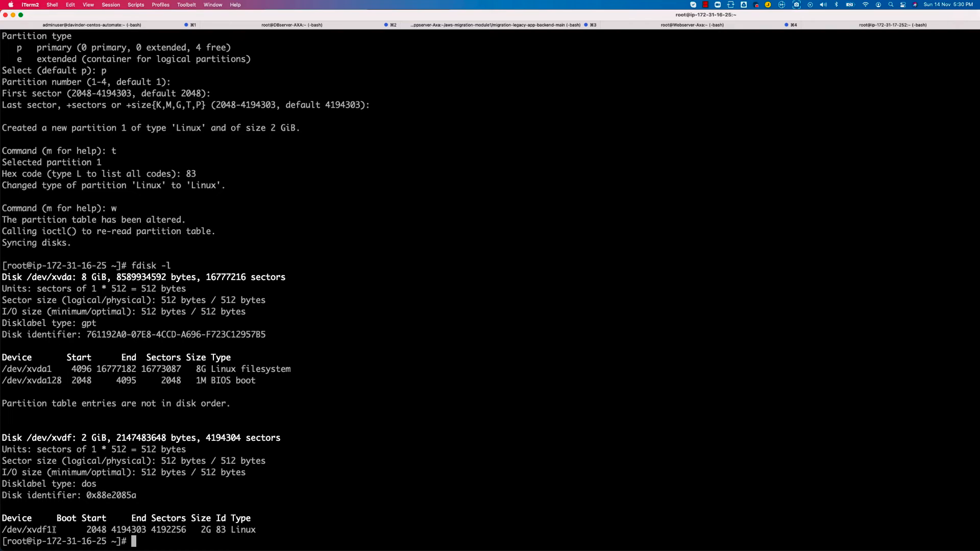
# Compare the /dev/xvdf listing from before partitioning with the new one and examine its /dev/xvdf1 entry
pyautogui.moveTo(52, 530); pyautogui.dragTo(3, 531)
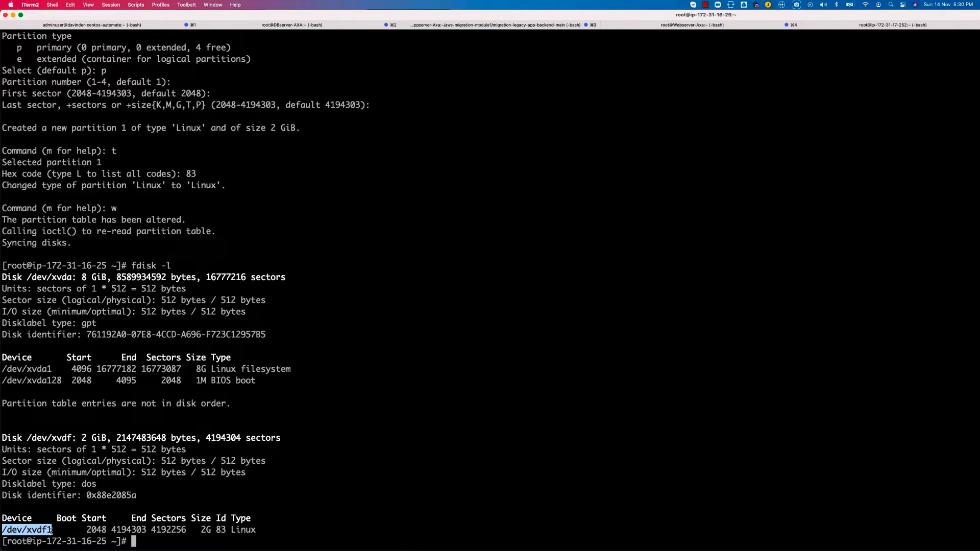
pyautogui.scroll(10, 92, 362)
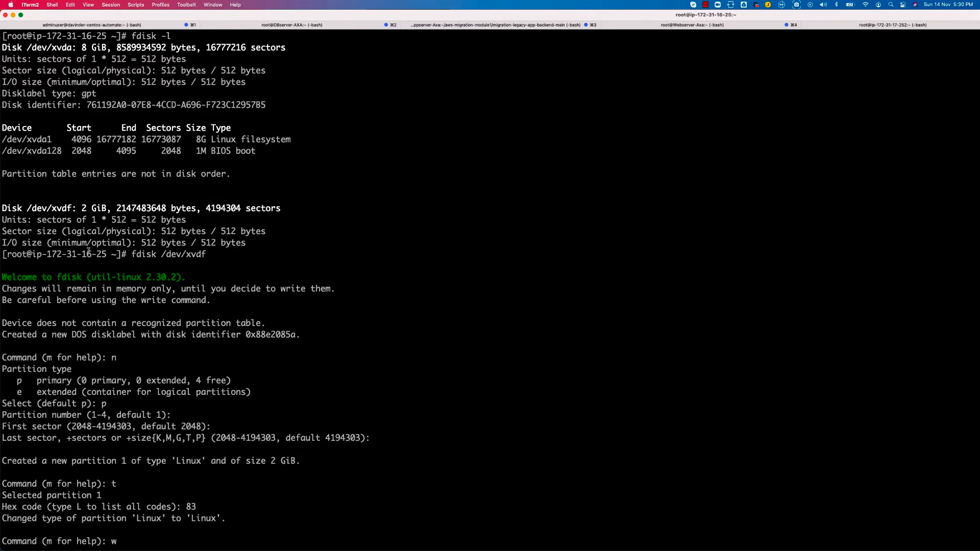
pyautogui.moveTo(4, 208); pyautogui.dragTo(263, 239)
pyautogui.scroll(-10, 261, 306)
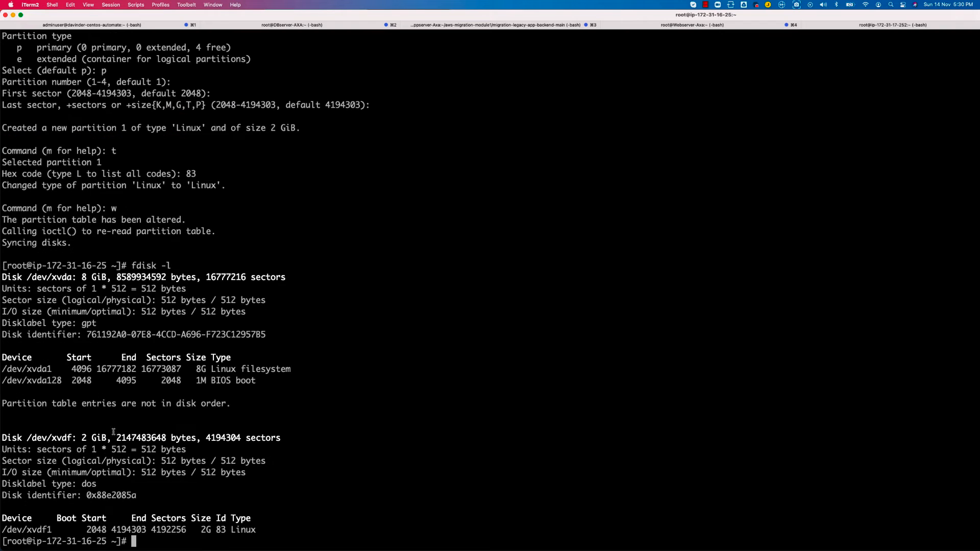
pyautogui.moveTo(260, 529); pyautogui.dragTo(1, 442)
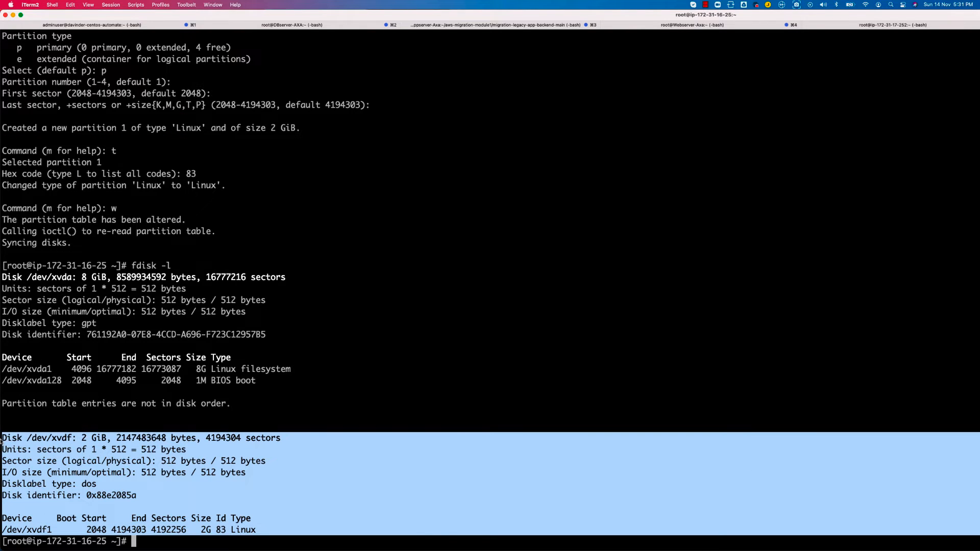
pyautogui.doubleClick(35, 529)
pyautogui.click(174, 531)
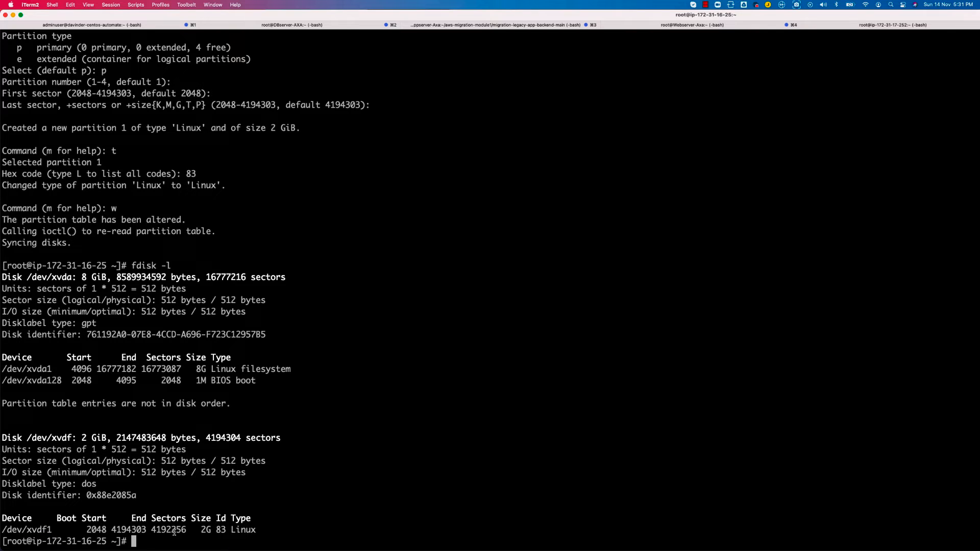
# List the available mkfs variants and format the /dev/xvdf1 partition with mkfs.ext4
pyautogui.write('mkfs')
pyautogui.press('Tab')
pyautogui.press('Tab')
pyautogui.press('Tab')
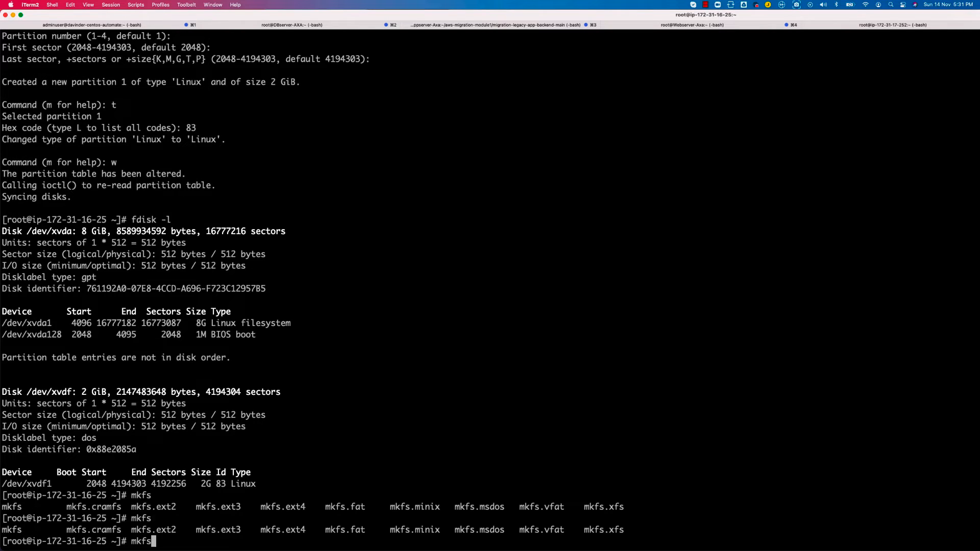
pyautogui.write('.ext4 /dev/xvdf1')
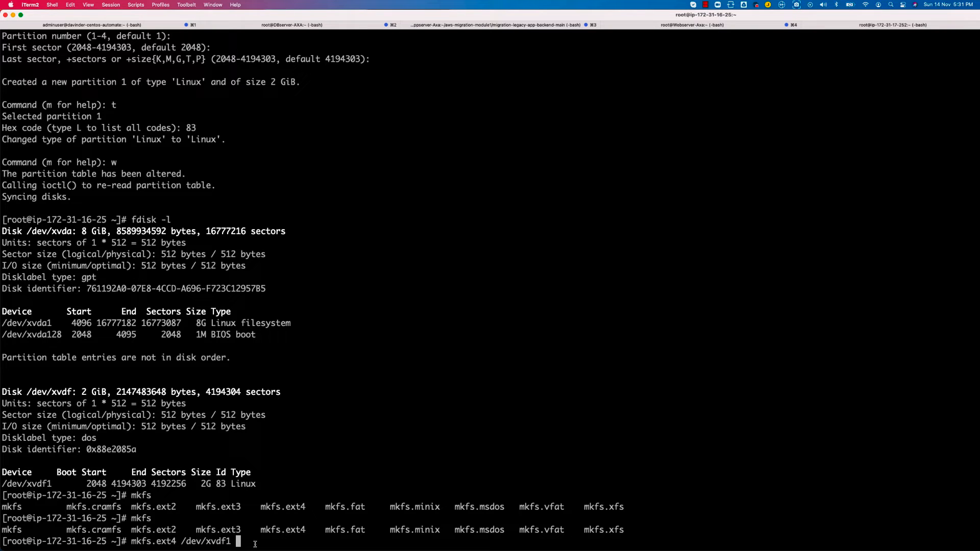
pyautogui.press('Return')
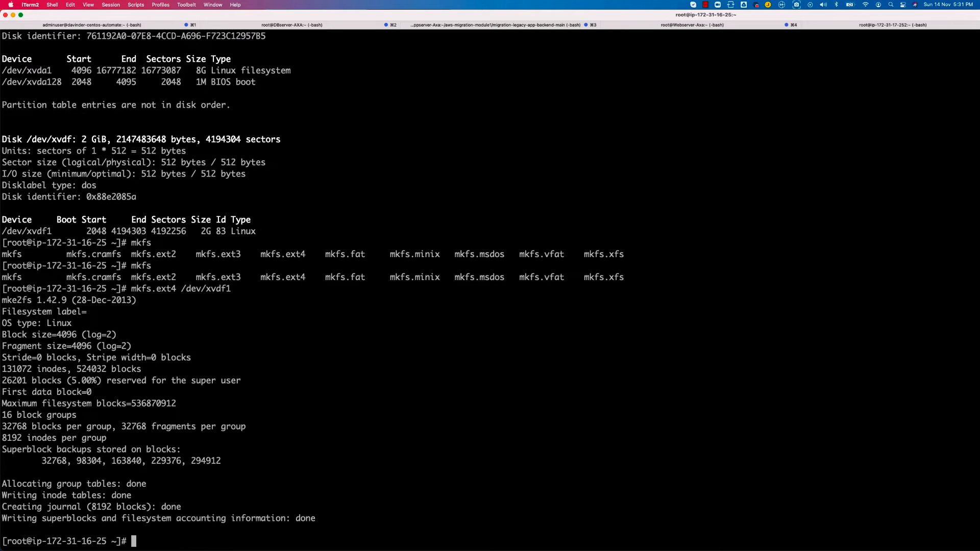
# Create a directory named Data with mkdir in root's home directory
pyautogui.doubleClick(208, 288)
pyautogui.press('super+c')
pyautogui.write('mkdir Data')
pyautogui.press('Return')
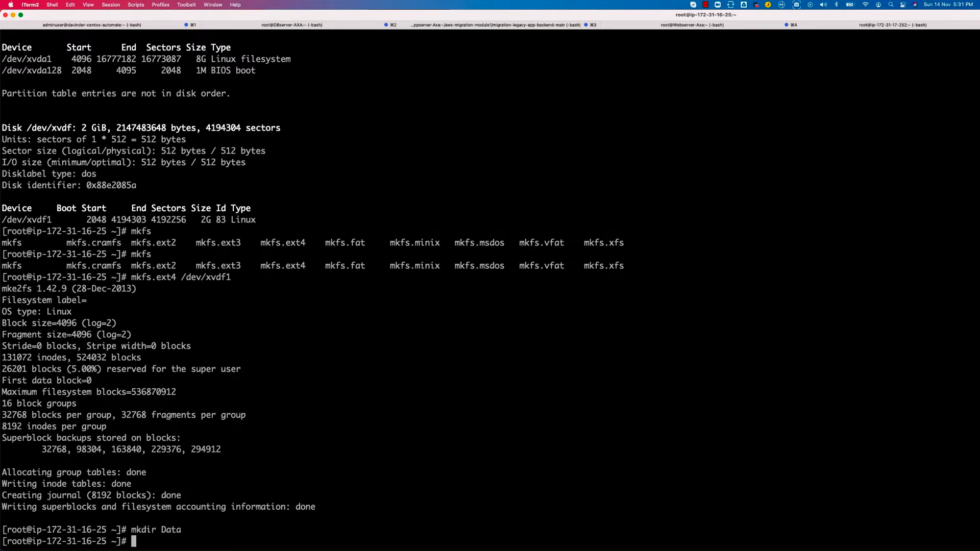
# Mount /dev/xvdf1 on the Data/ directory
pyautogui.write('mount')
pyautogui.doubleClick(208, 277)
pyautogui.press('super+v')
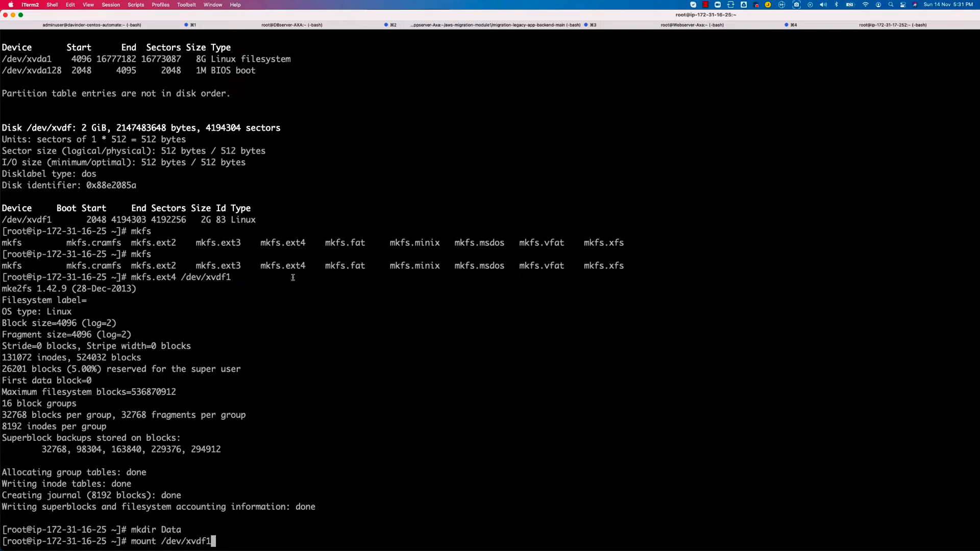
pyautogui.write('Data/')
pyautogui.press('Return')
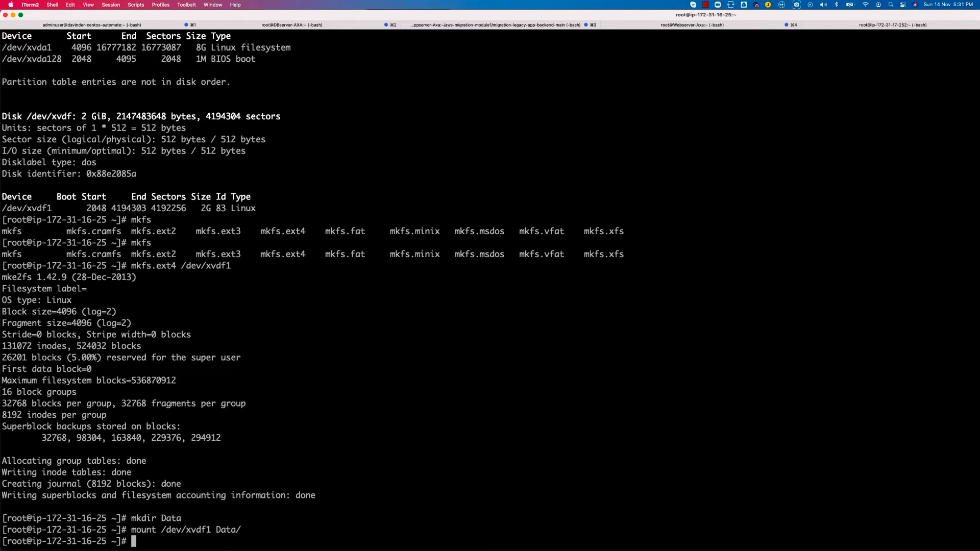
# Switch to draw.io and add a rounded rectangle below the snapshot diagram, with one cylinder inside it and another beside it
pyautogui.press('super+Tab')
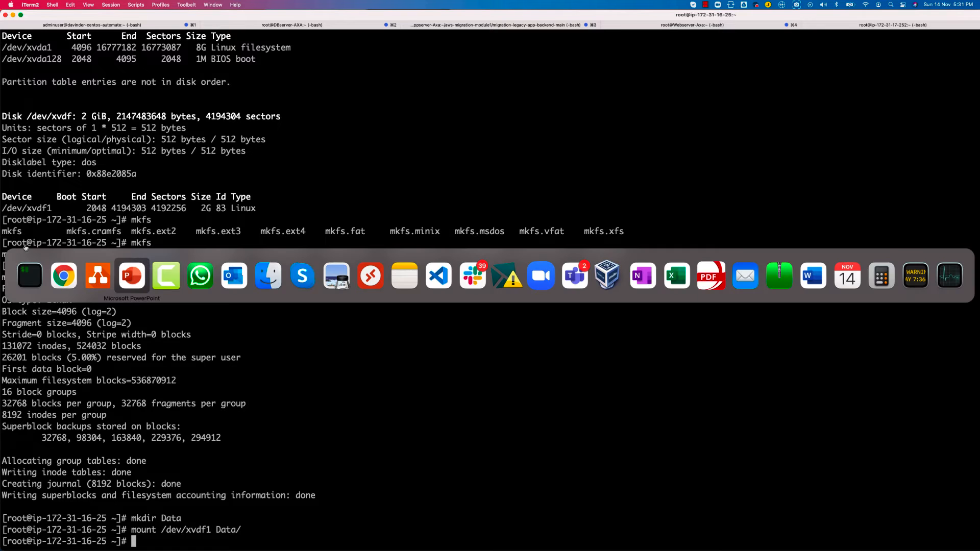
pyautogui.click(95, 280)
pyautogui.scroll(-2, 336, 142)
pyautogui.hscroll(1, 336, 142)
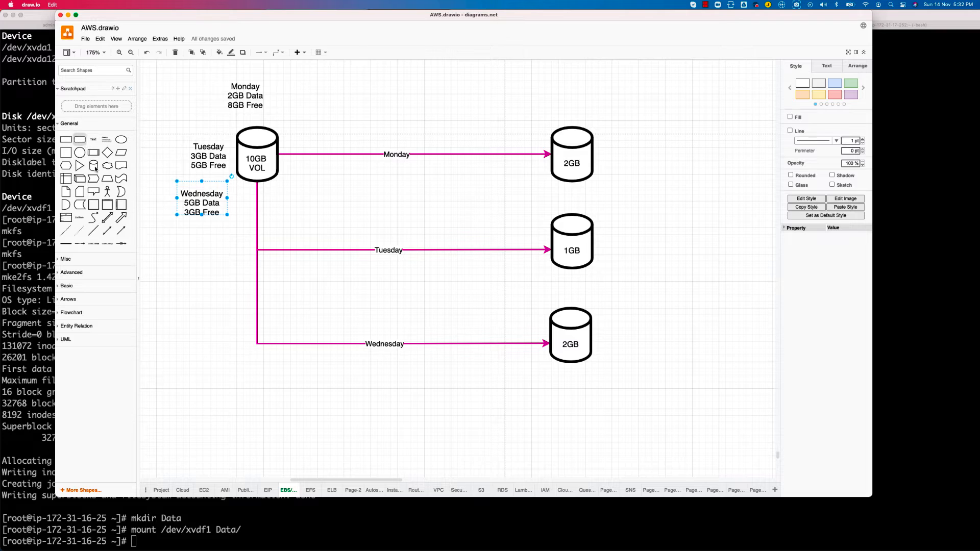
pyautogui.moveTo(84, 143); pyautogui.dragTo(351, 469)
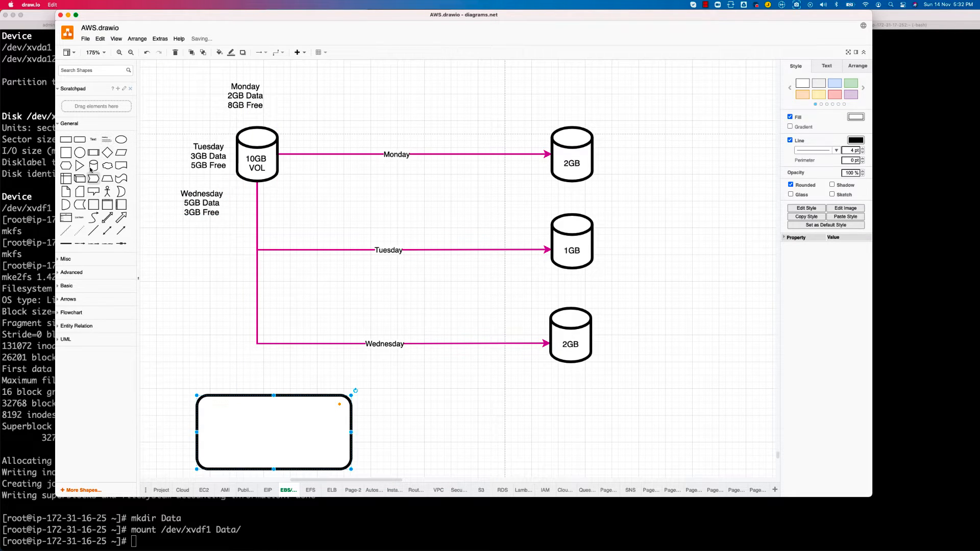
pyautogui.moveTo(93, 165); pyautogui.dragTo(202, 403)
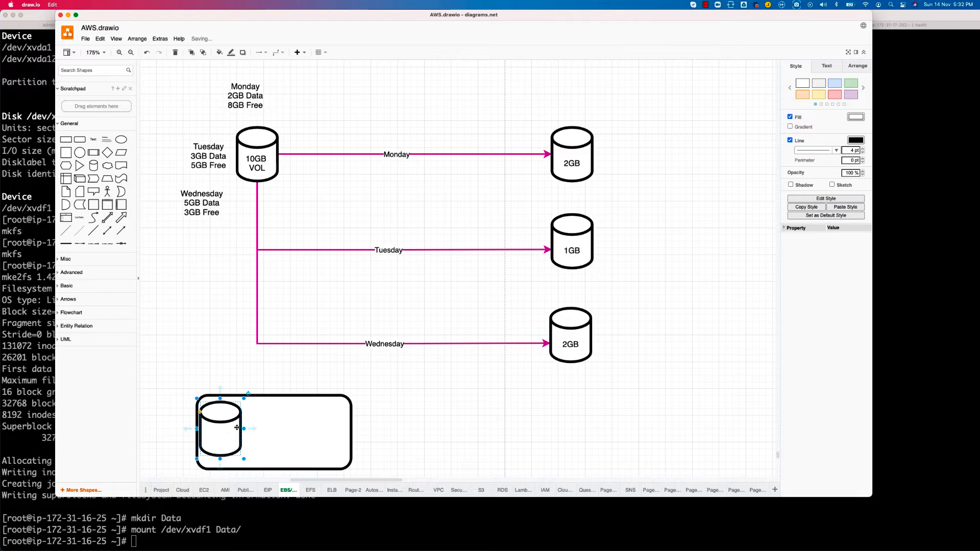
pyautogui.moveTo(94, 165); pyautogui.dragTo(483, 424)
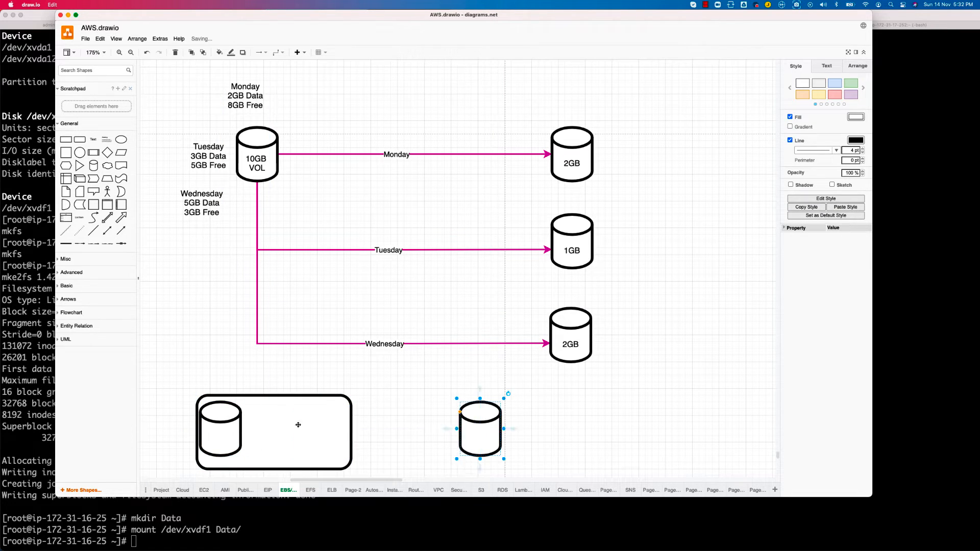
# Move the cylinder out of the rounded rectangle to above its upper-left corner and label it root 8GB on two lines
pyautogui.moveTo(201, 429); pyautogui.dragTo(152, 336)
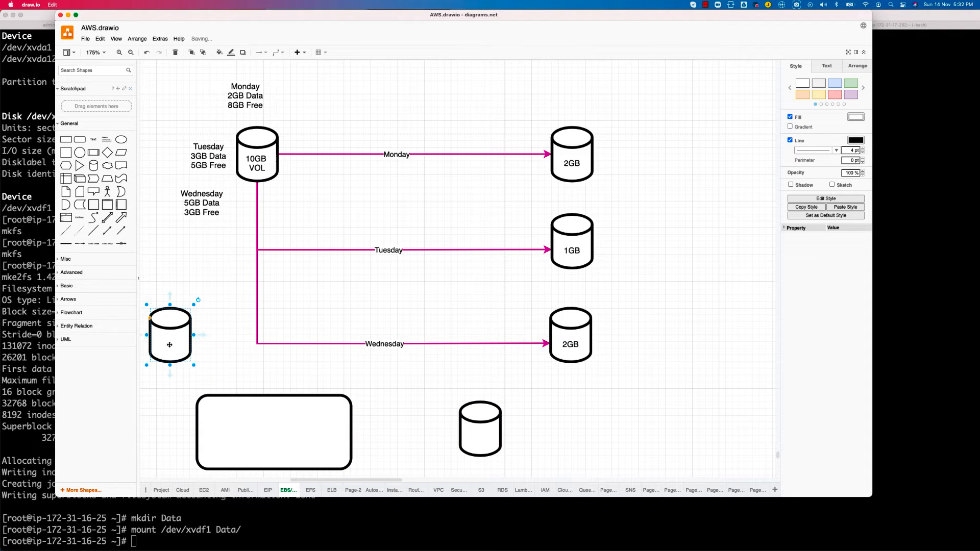
pyautogui.doubleClick(169, 344)
pyautogui.write('root')
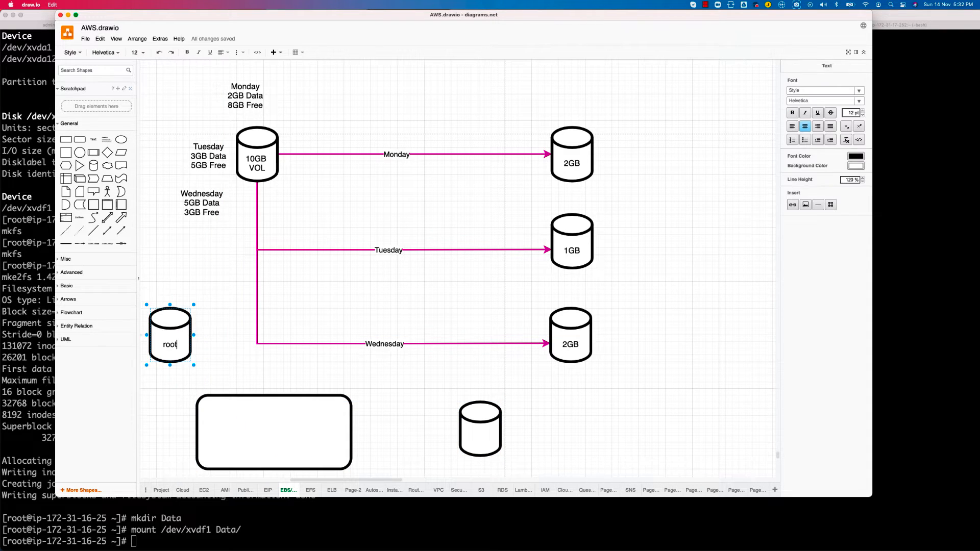
pyautogui.click(231, 357)
pyautogui.doubleClick(174, 344)
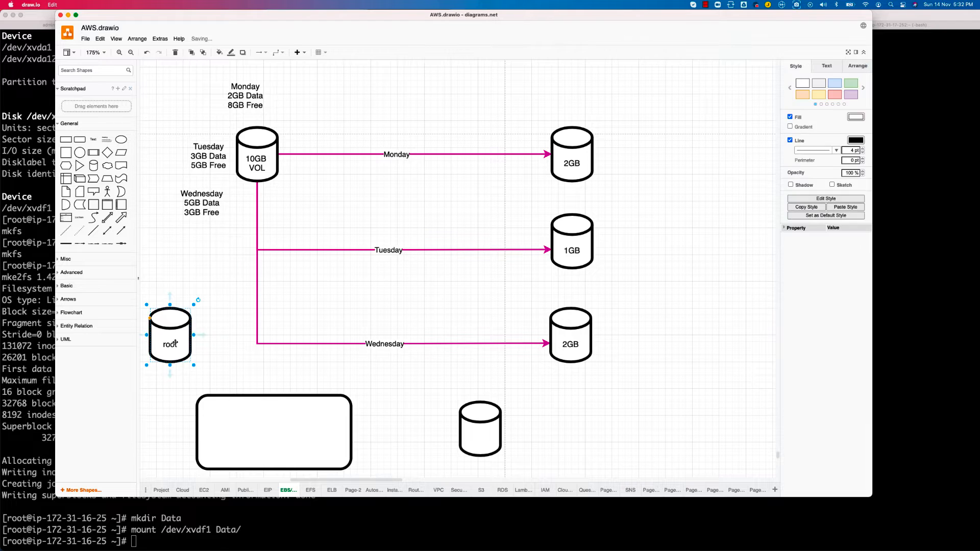
pyautogui.press('Right')
pyautogui.press('Return')
pyautogui.write('8GB')
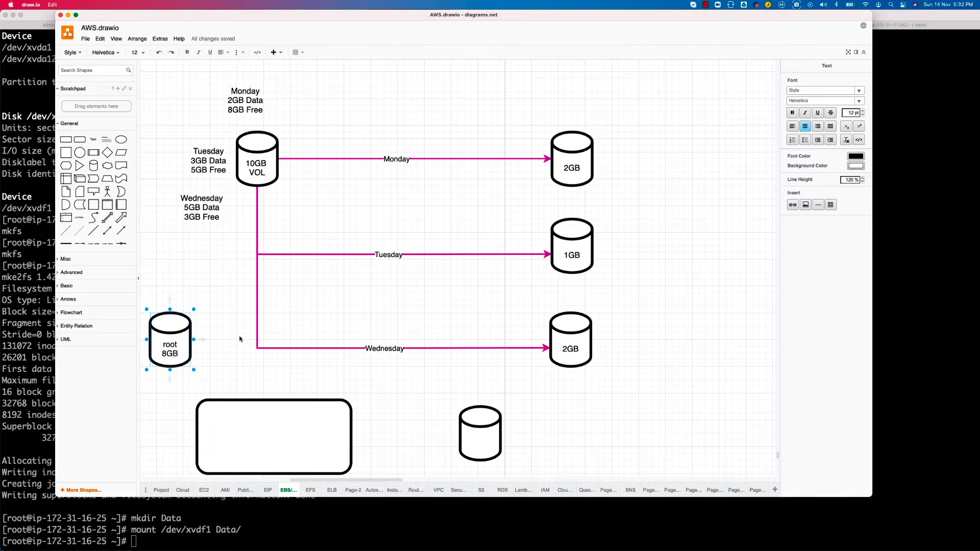
# Label the other new cylinder, beside the rounded rectangle, 2GB
pyautogui.click(469, 430)
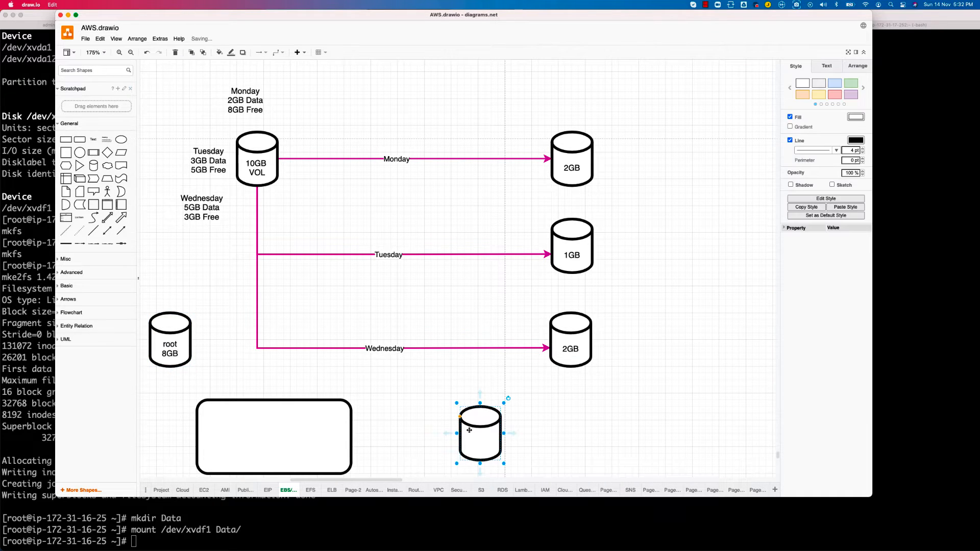
pyautogui.doubleClick(469, 430)
pyautogui.write('2GB')
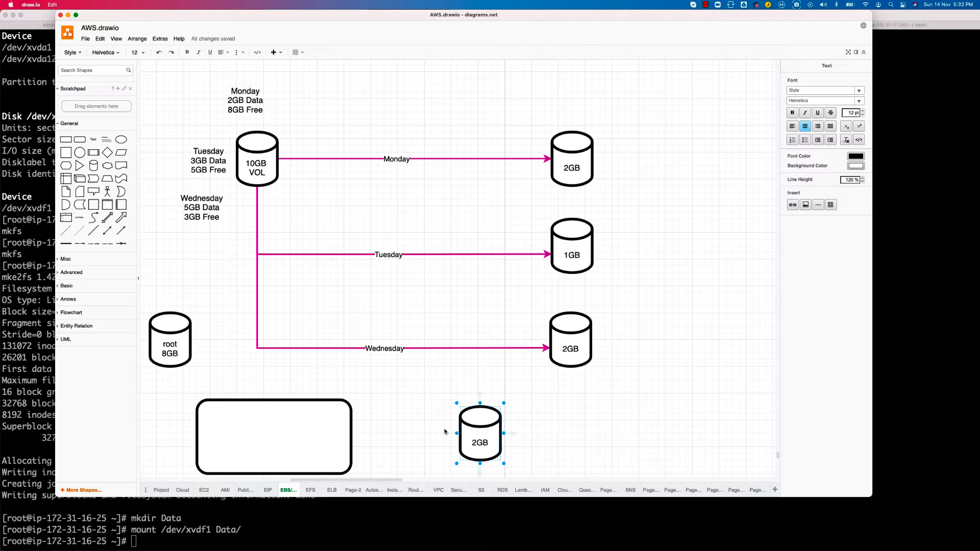
pyautogui.click(172, 348)
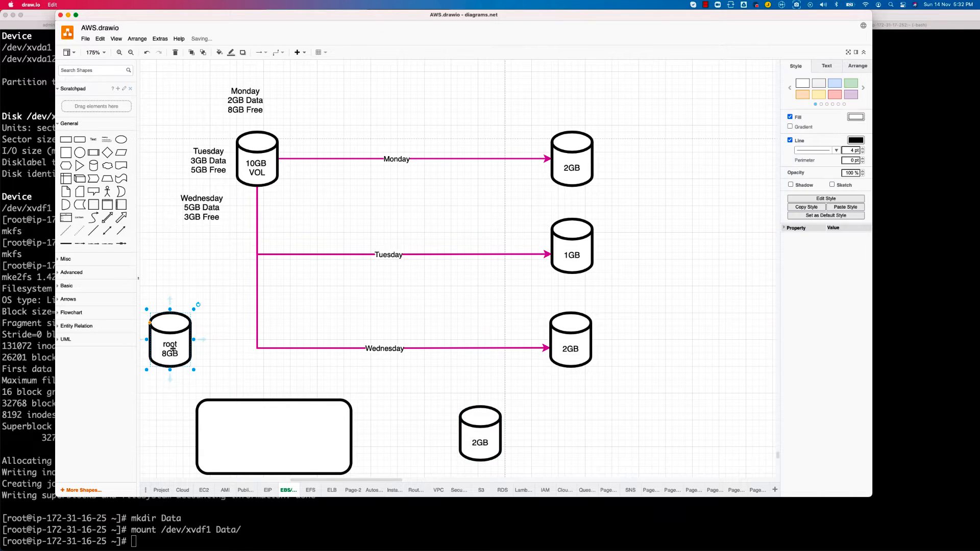
# Label the large rounded rectangle OS
pyautogui.click(235, 439)
pyautogui.write('OS')
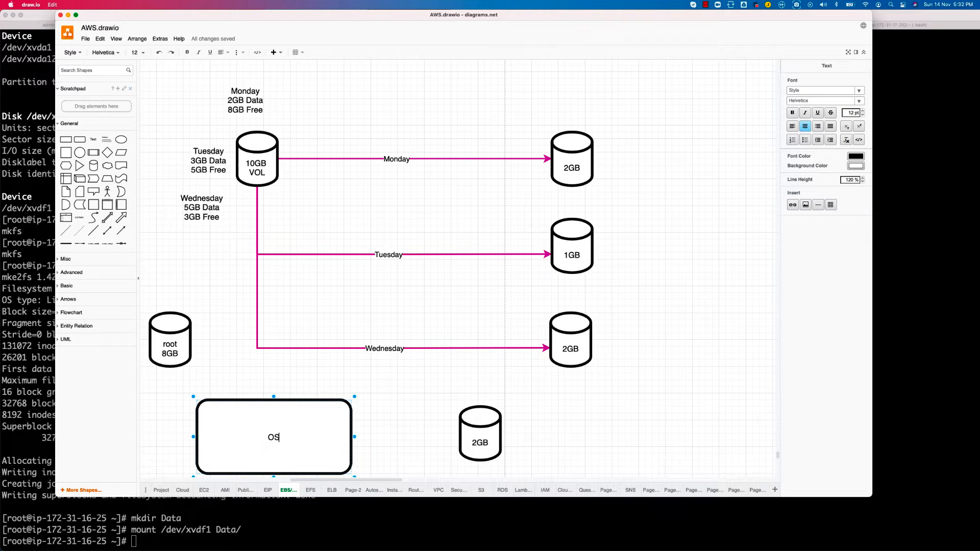
pyautogui.click(225, 431)
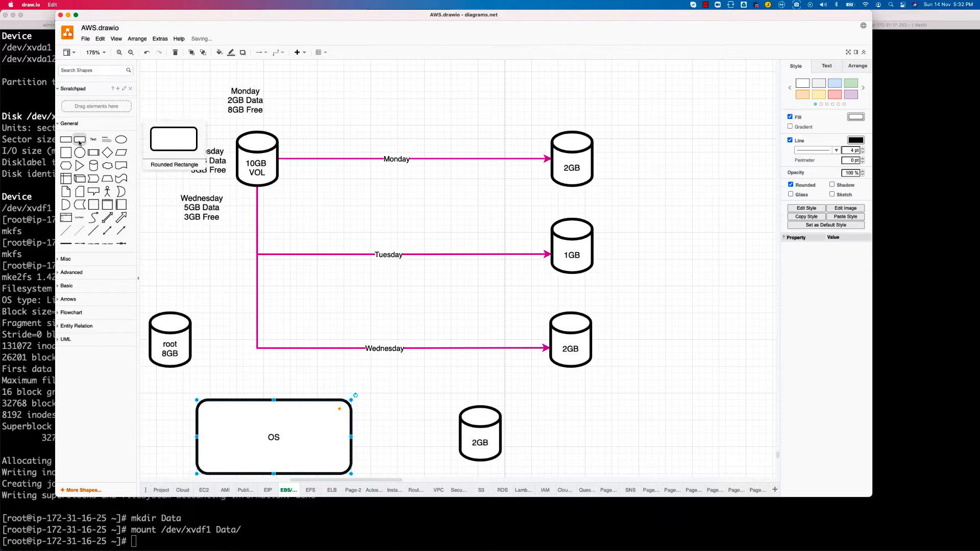